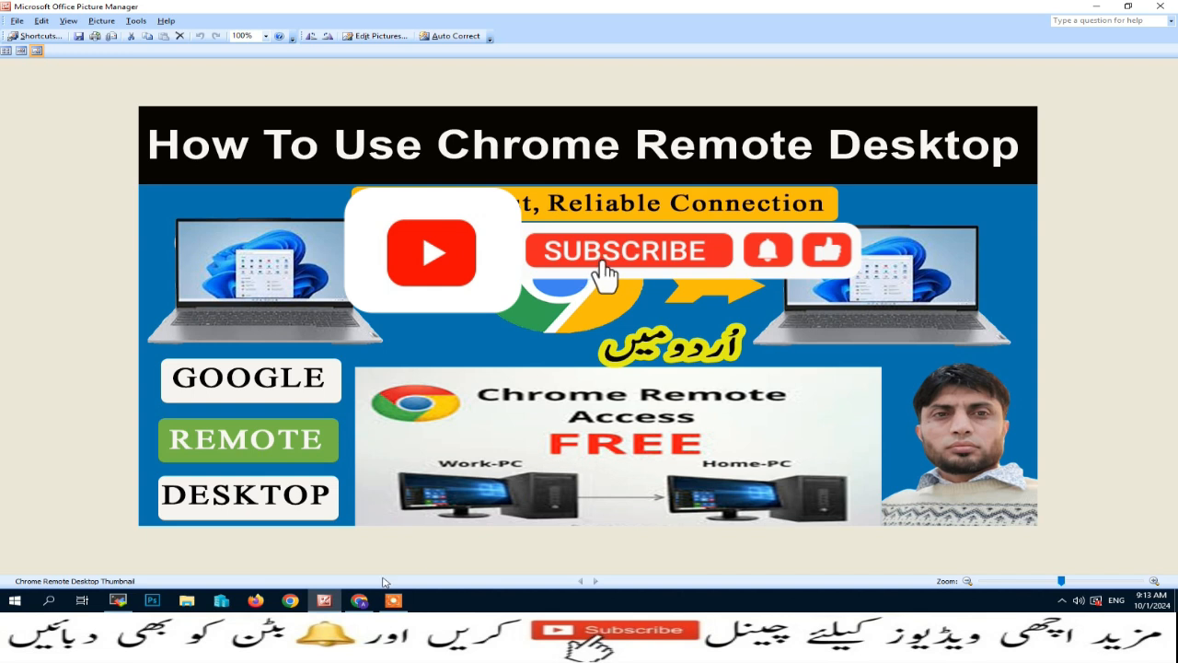
- Search Google for 'google remote desktop' from the Chrome homepage
click(364, 600)
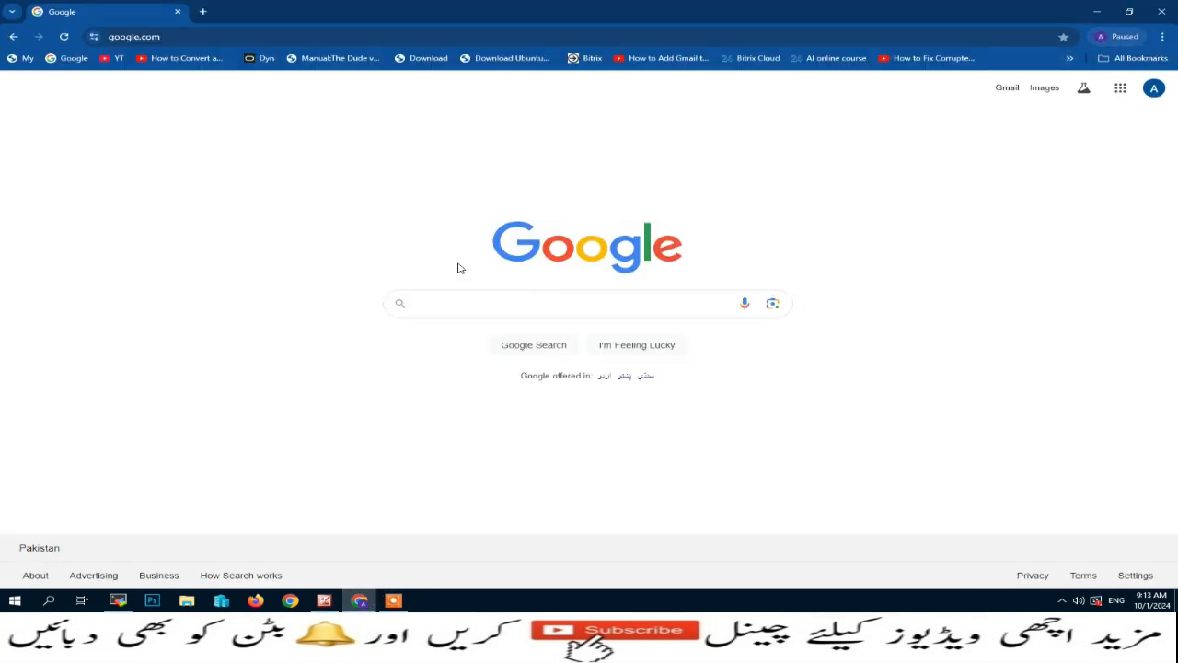
click(454, 301)
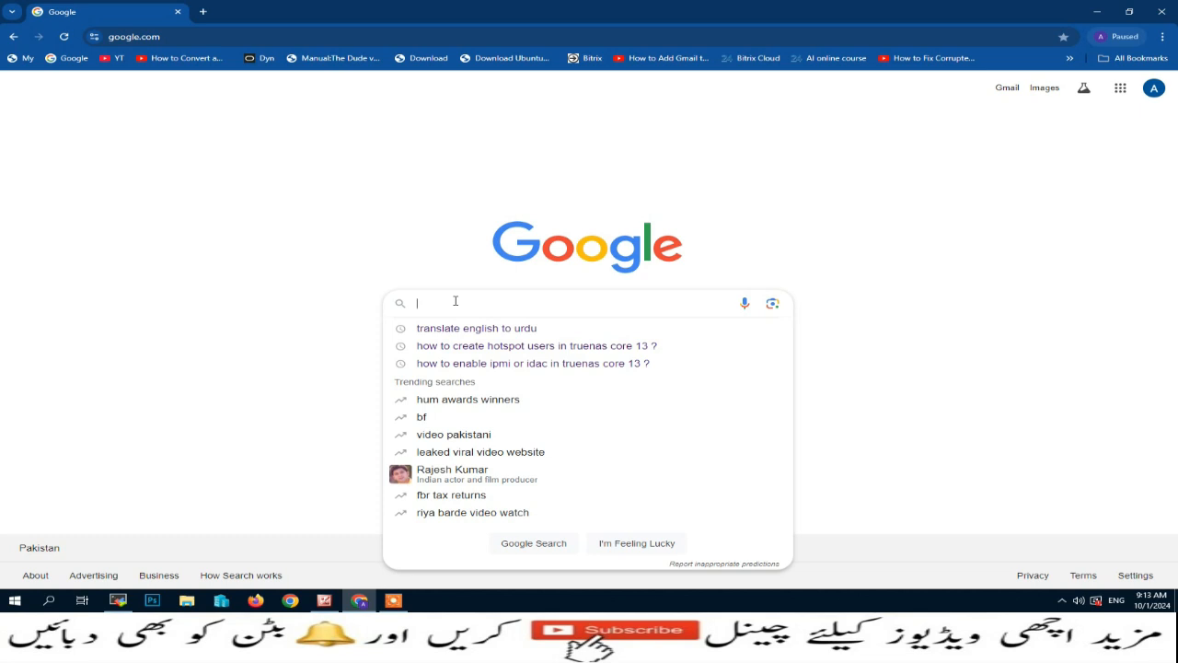
text(goole)
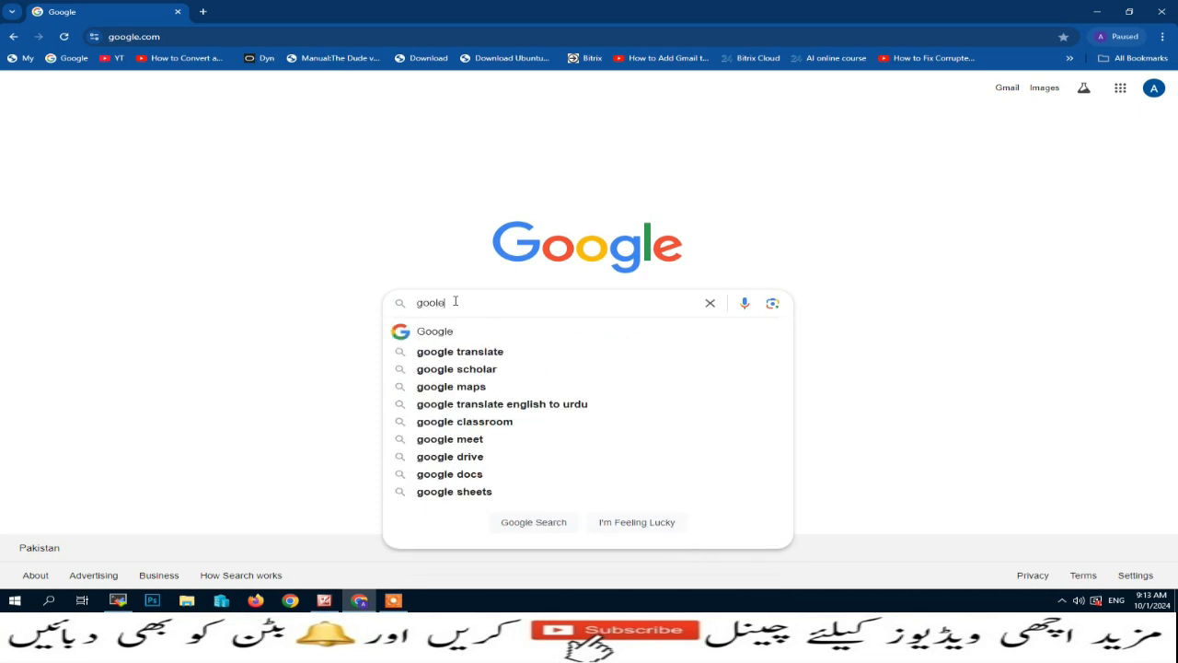
key(BackSpace)
key(BackSpace)
text(g)
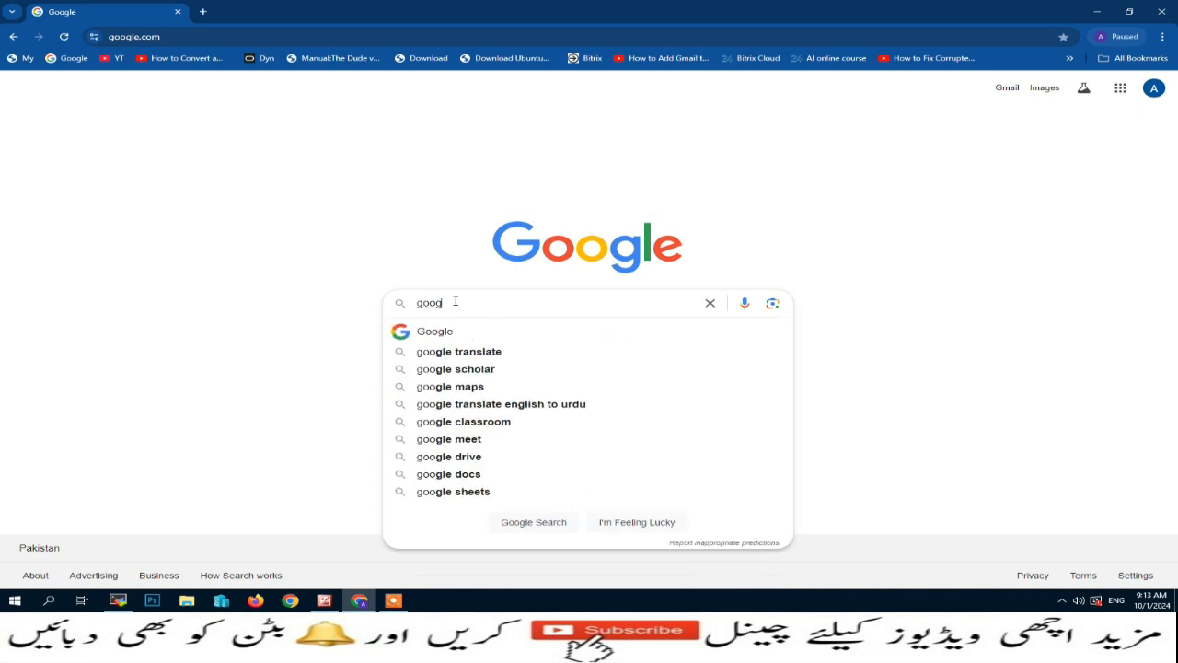
text(le remote)
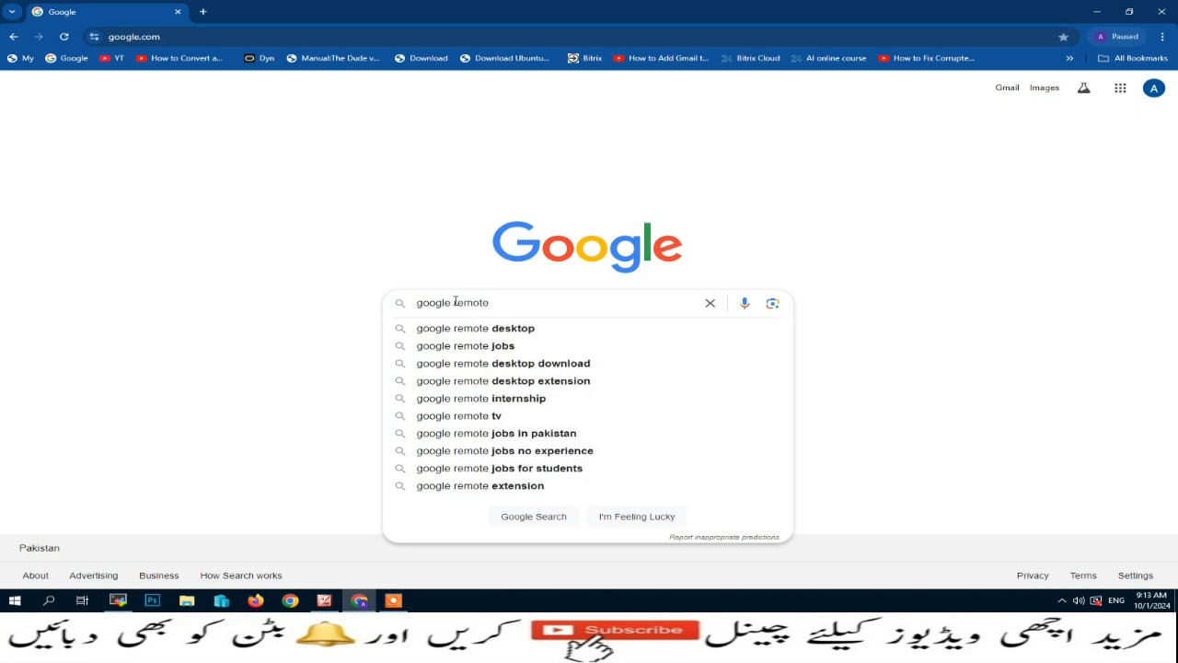
key(Down)
key(Return)
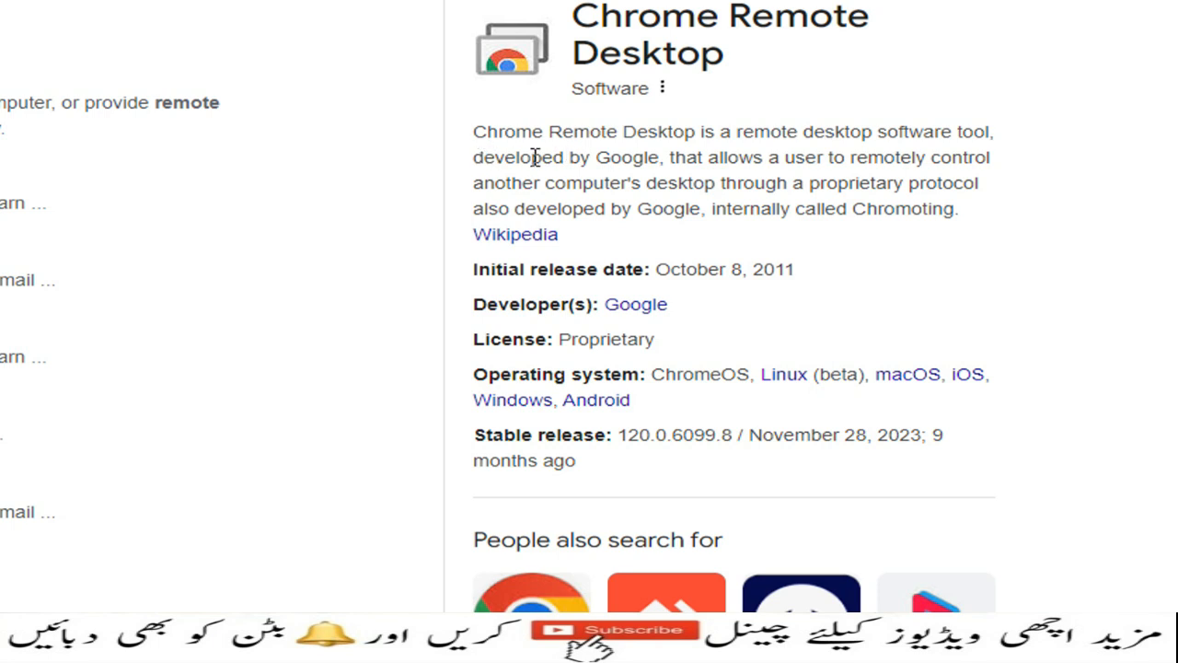
- Read the Chrome Remote Desktop description in the knowledge panel and scroll the results
drag(669, 158, 993, 218)
shift+click(1006, 184)
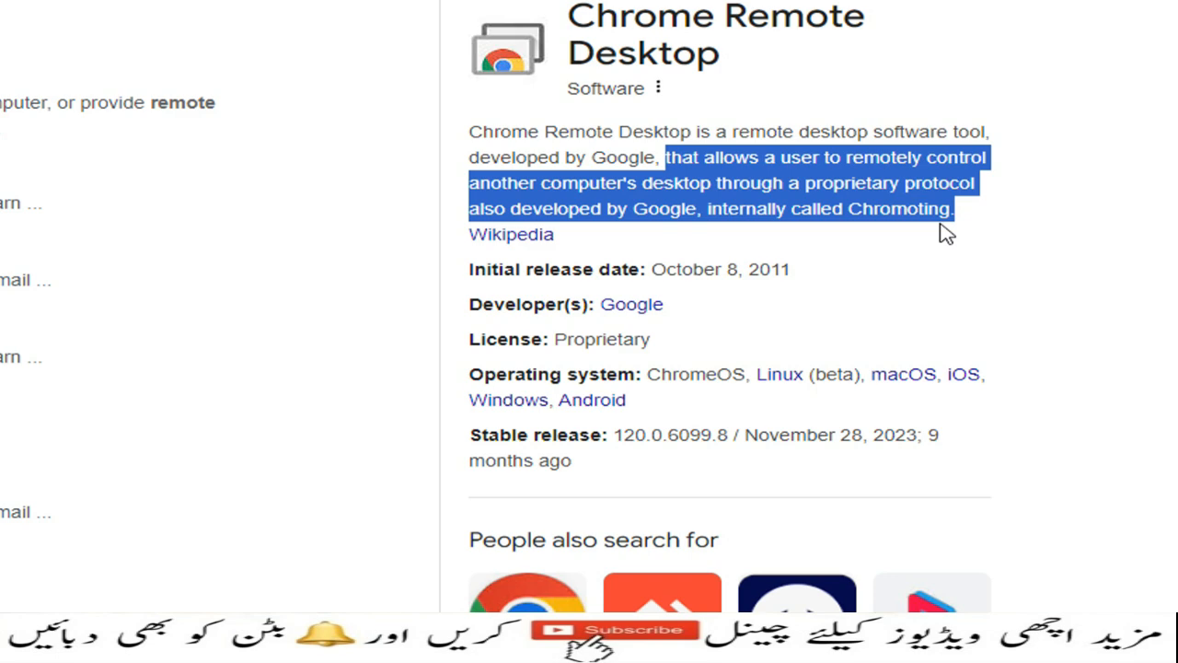
click(355, 180)
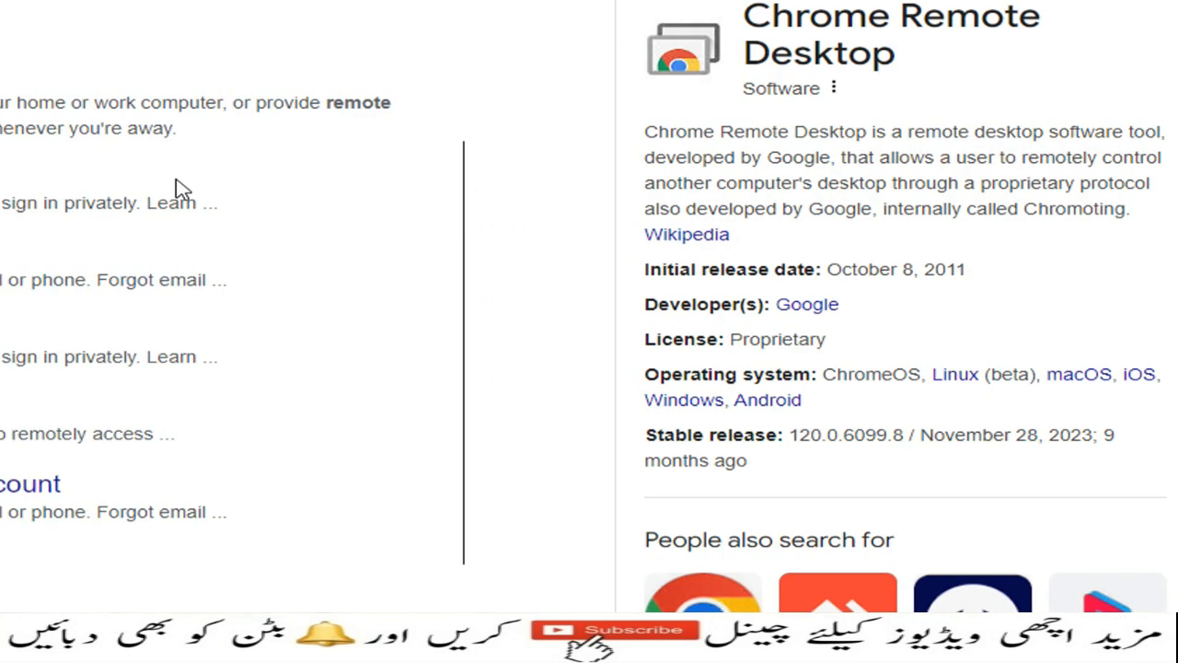
scroll(755, 590, down, 3)
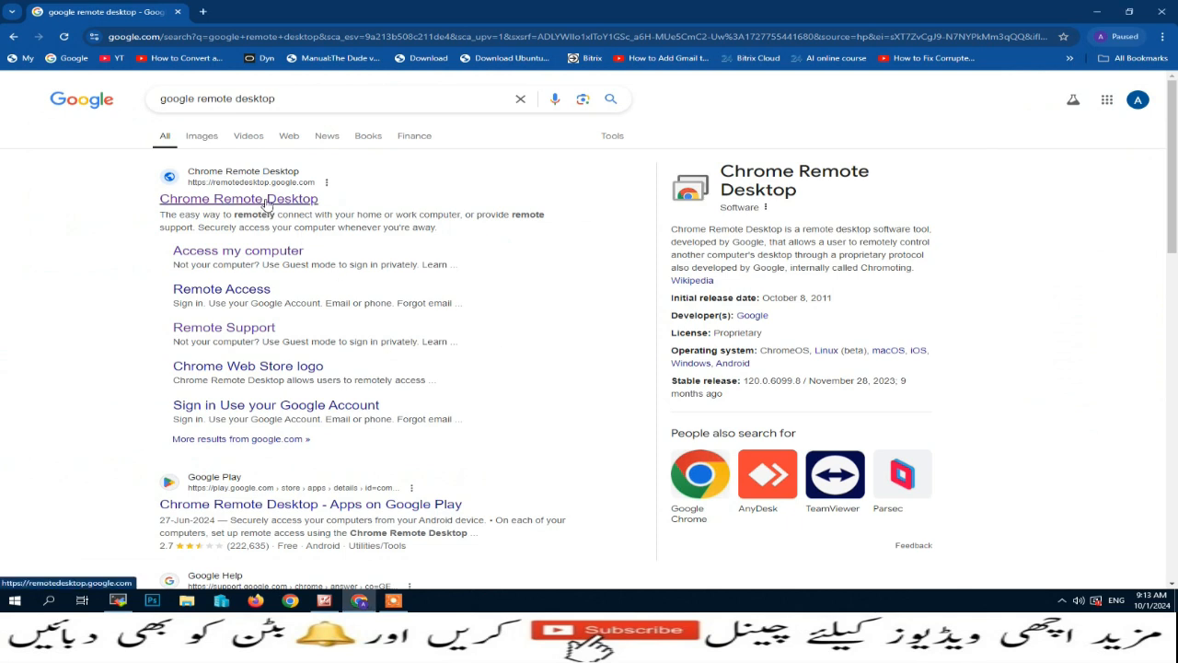
- Open the Chrome Remote Desktop site, dismiss the app offer, and start the remote access download
click(266, 203)
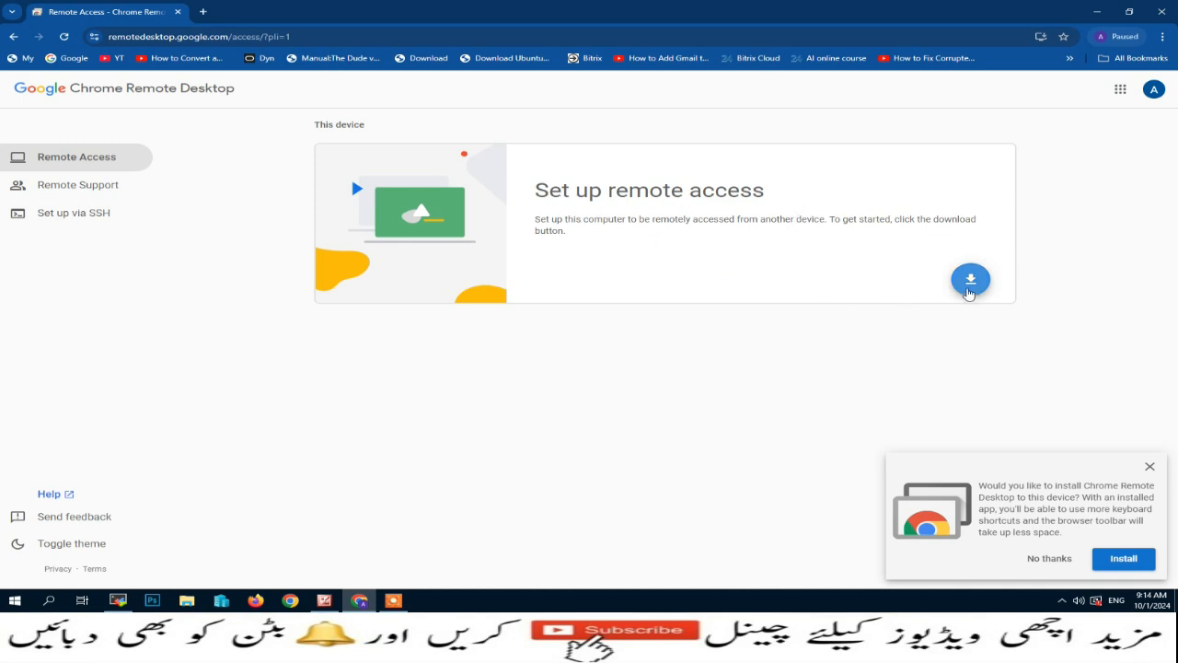
click(1150, 467)
click(963, 288)
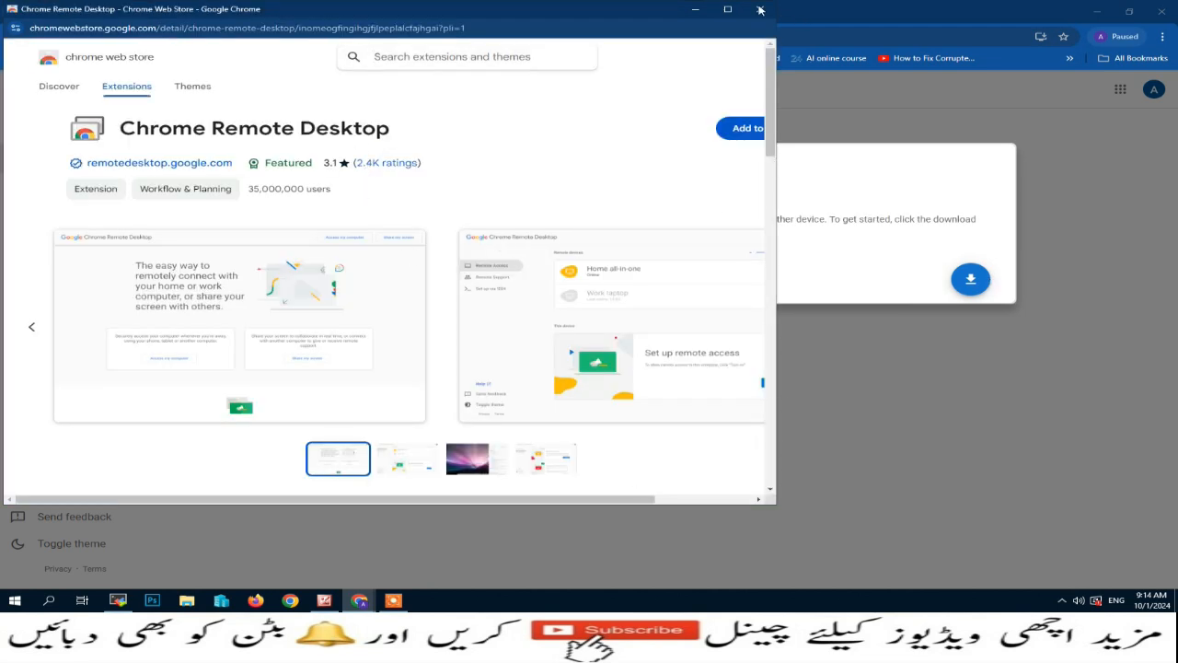
- Maximize the Web Store window and add the Chrome Remote Desktop extension to Chrome
click(727, 9)
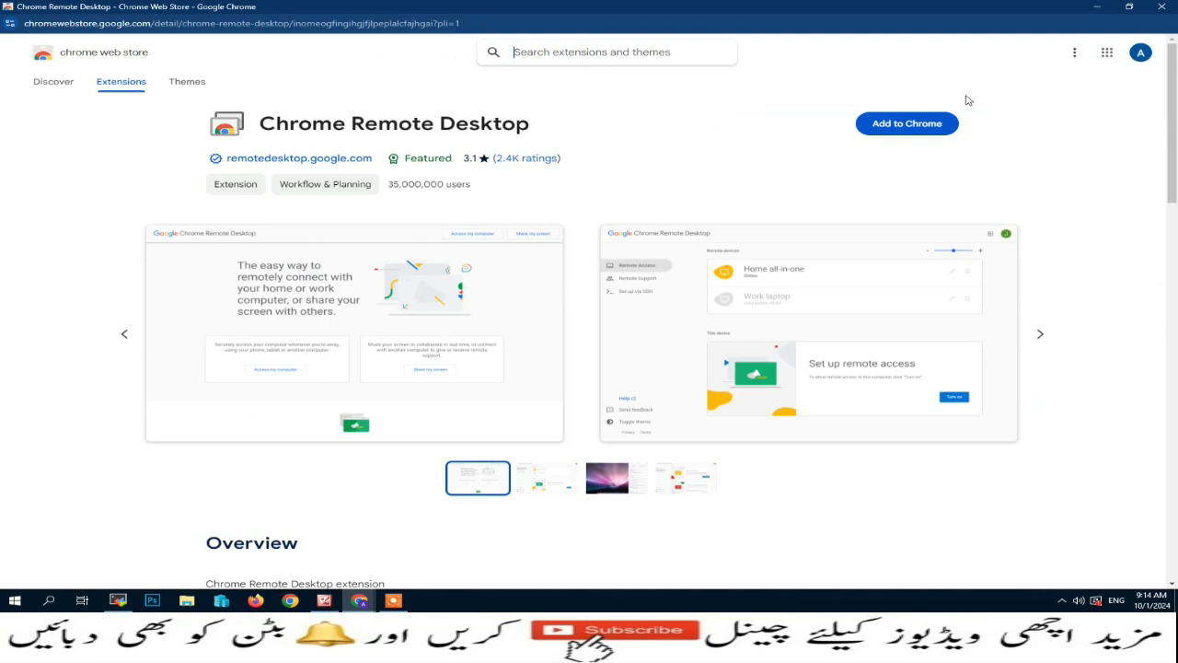
click(921, 129)
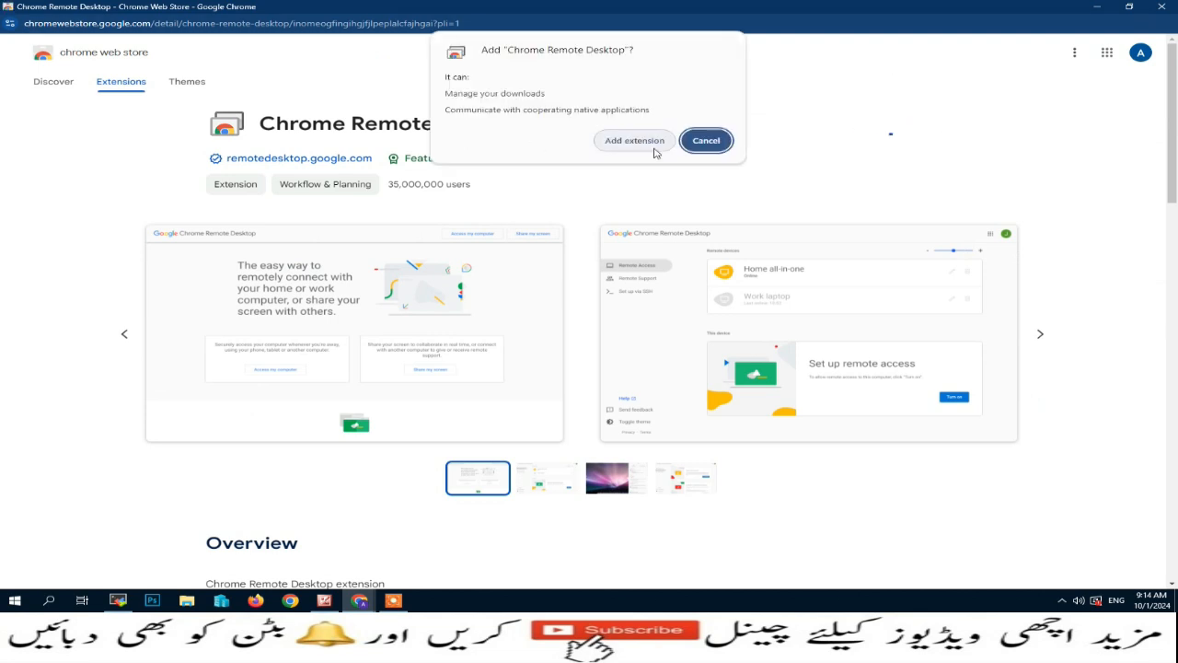
click(635, 142)
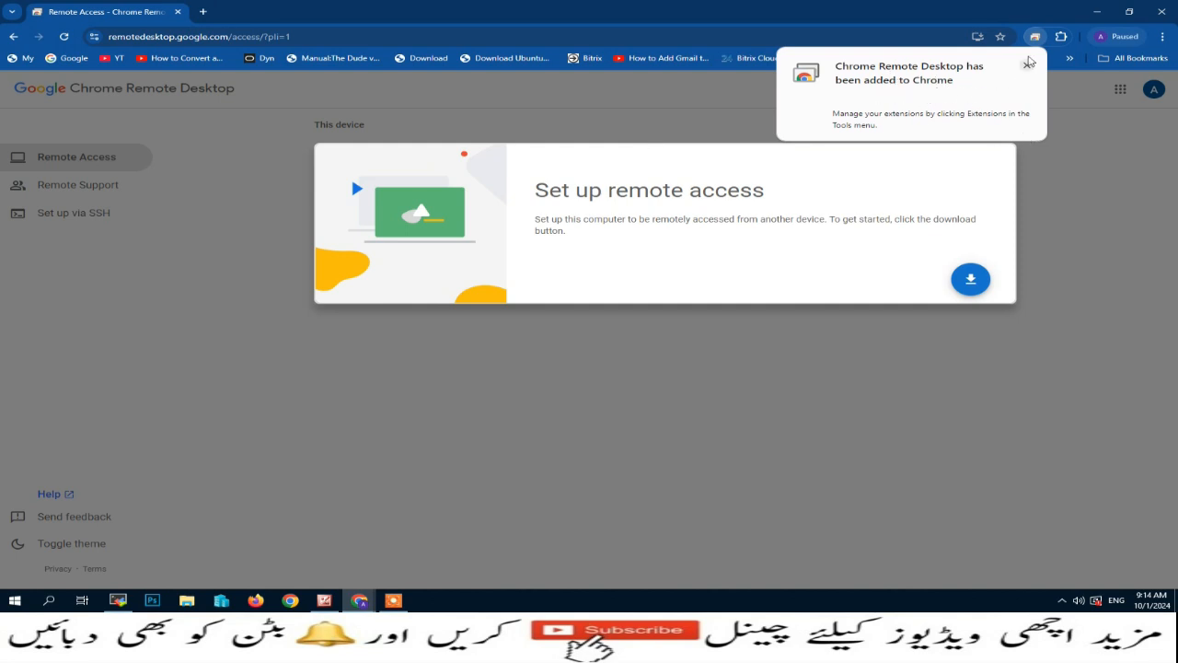
click(1028, 66)
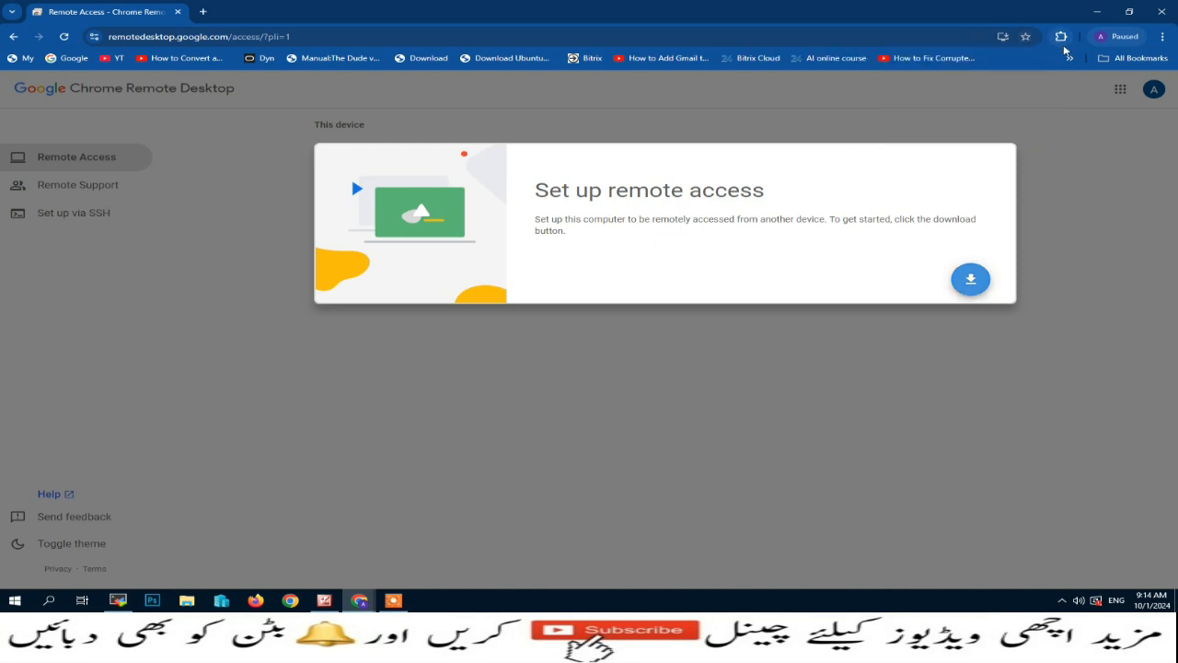
- Pin Chrome Remote Desktop to the toolbar and reopen its remote access page
click(1064, 39)
click(1011, 127)
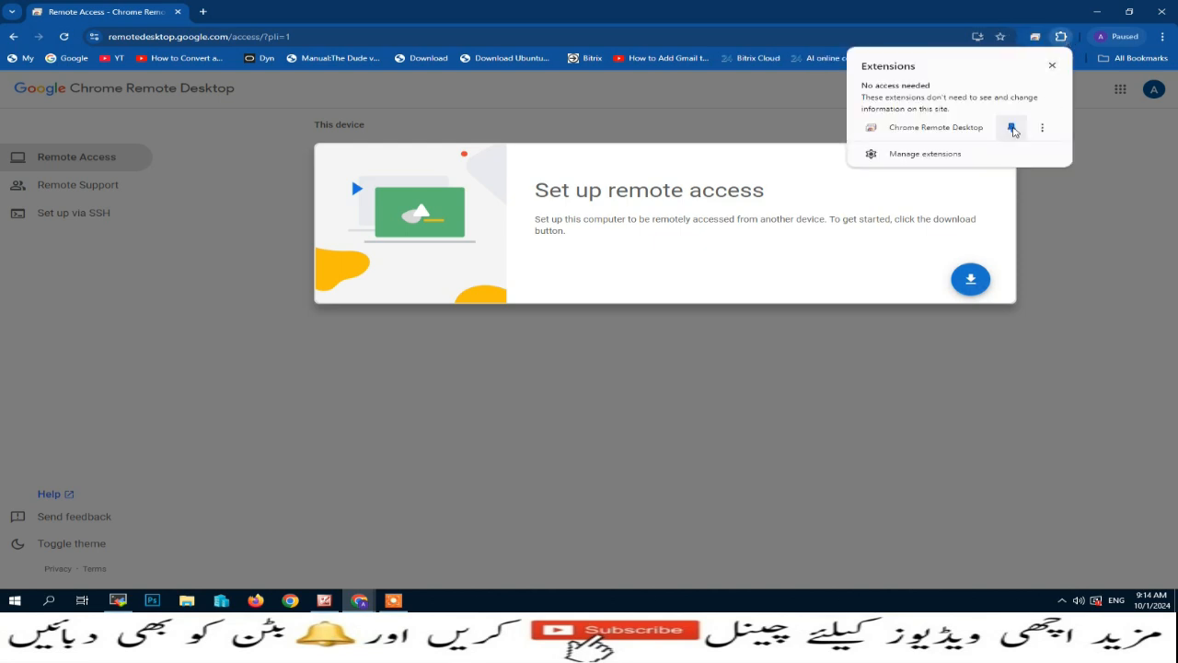
click(1069, 102)
click(1036, 38)
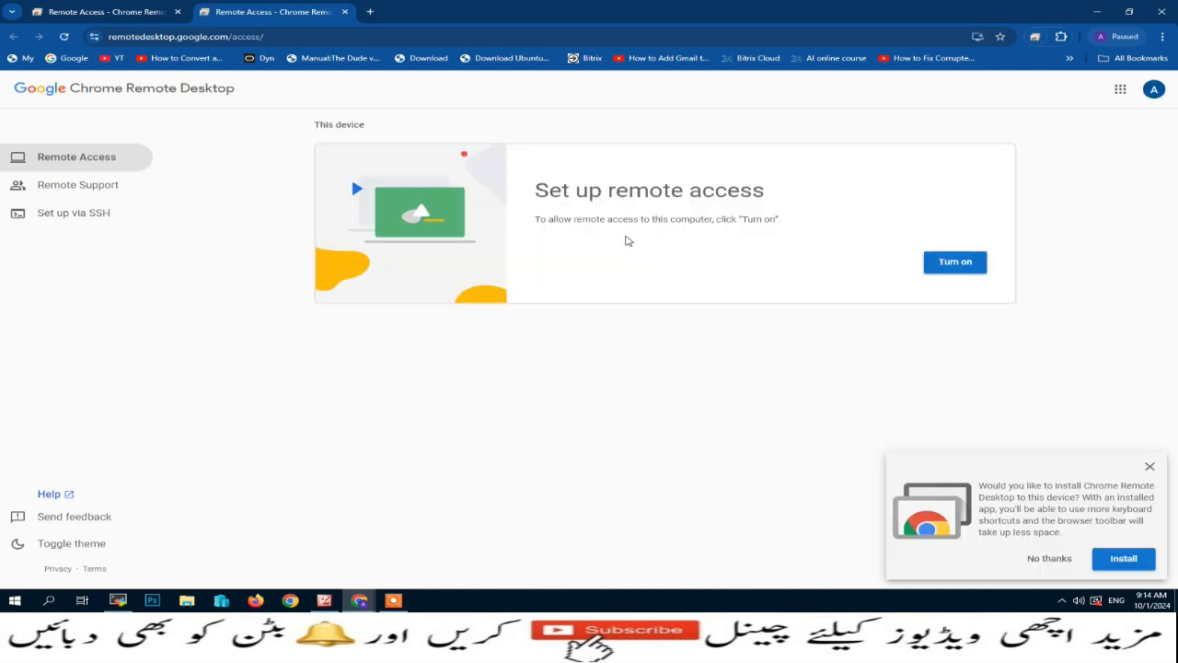
- Turn on remote access and replace the default name Server-1 with the owner's computer name
click(936, 266)
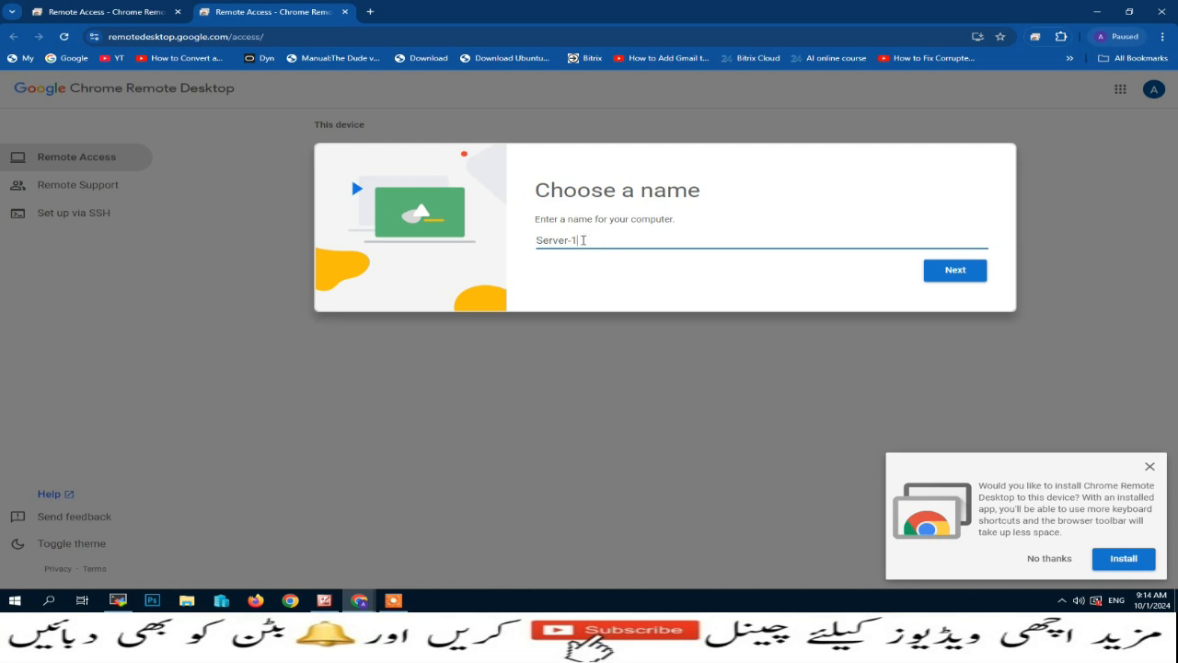
drag(583, 241, 536, 241)
click(955, 273)
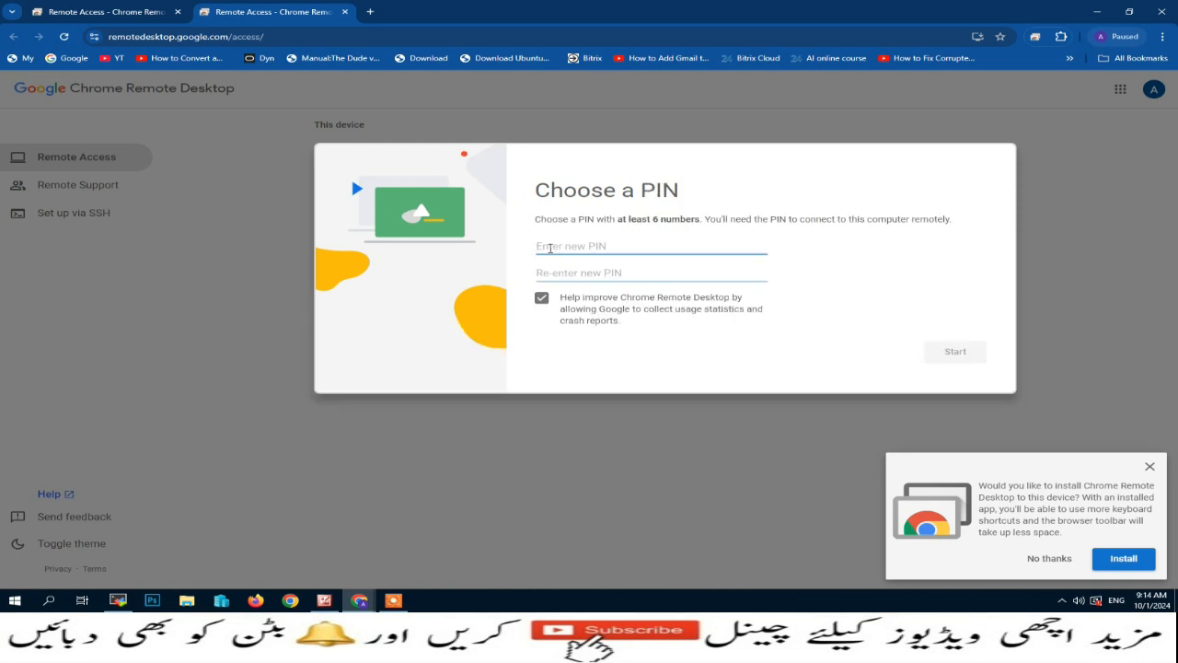
- Enter and confirm a numeric PIN, start the host, and dismiss the install-app offer
drag(535, 218, 702, 219)
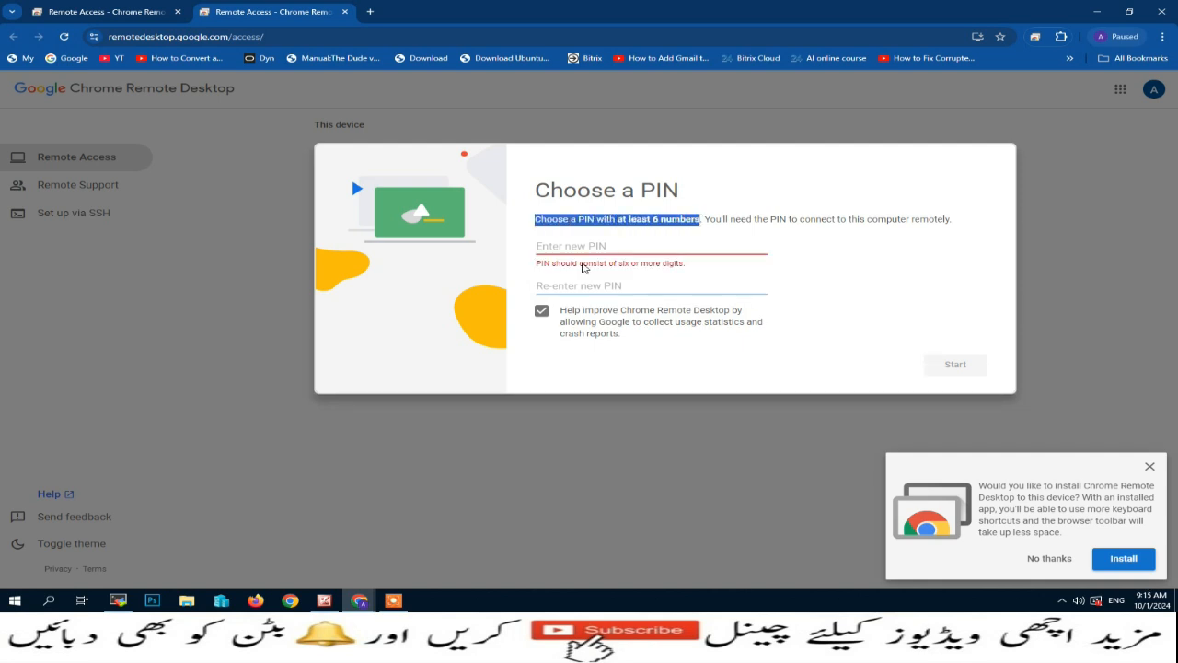
click(555, 247)
text(1)
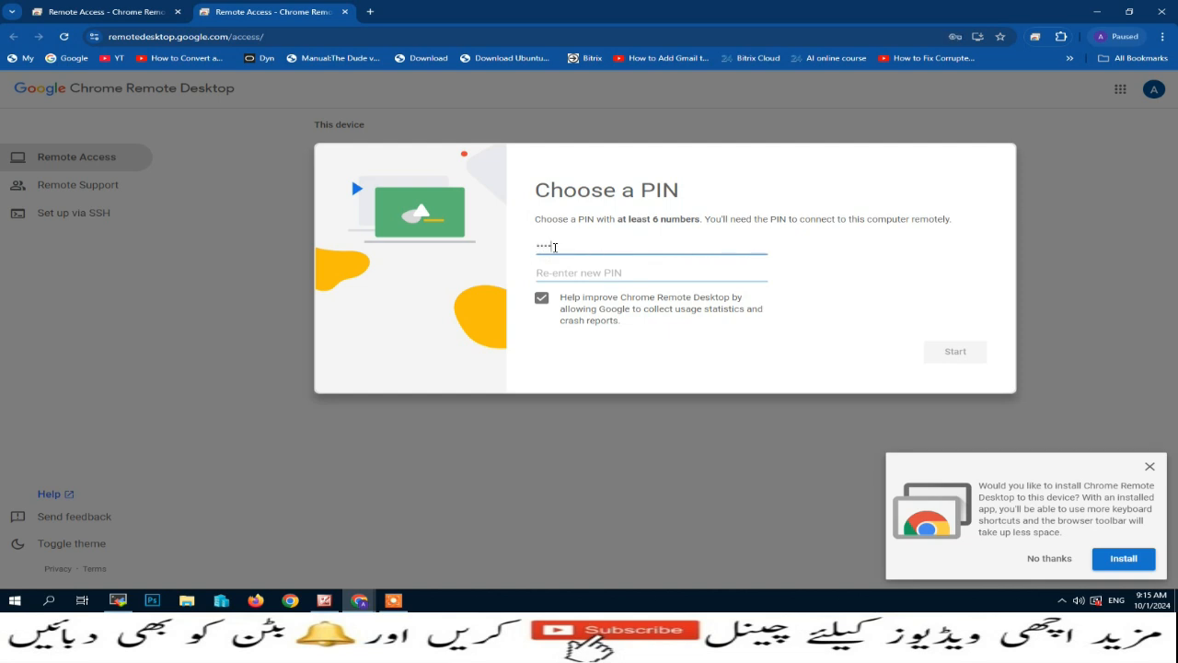
text(23456789)
key(BackSpace)
key(BackSpace)
key(BackSpace)
key(BackSpace)
key(BackSpace)
key(BackSpace)
key(BackSpace)
key(BackSpace)
key(BackSpace)
text(12345)
click(576, 270)
text(123)
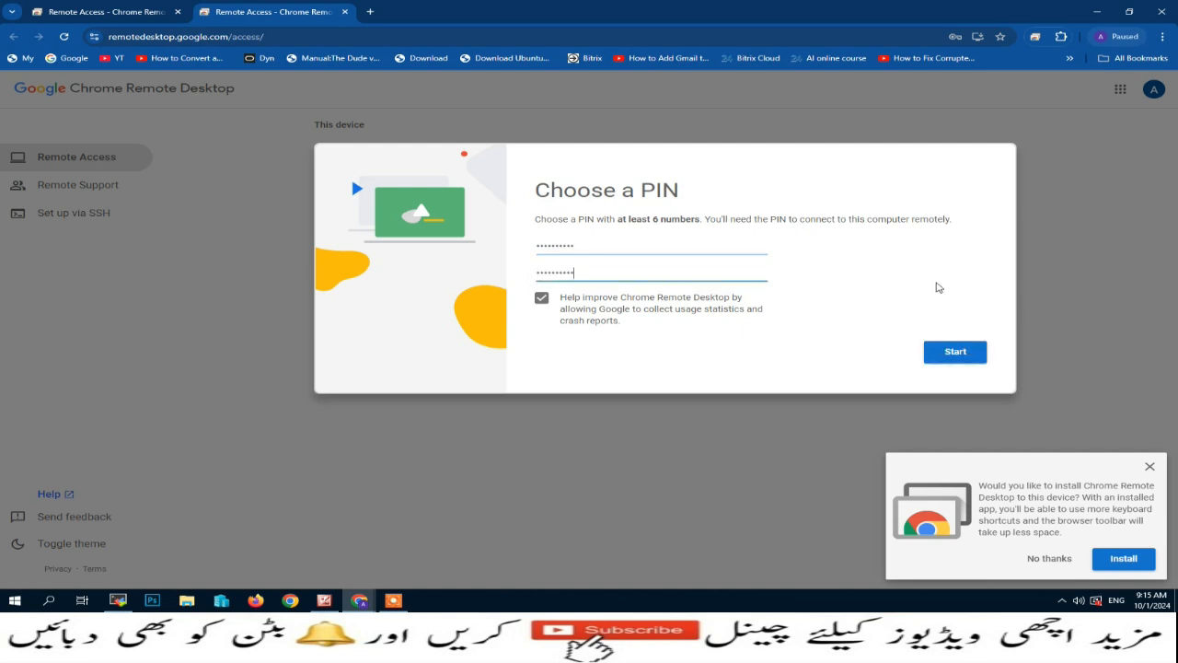
click(954, 352)
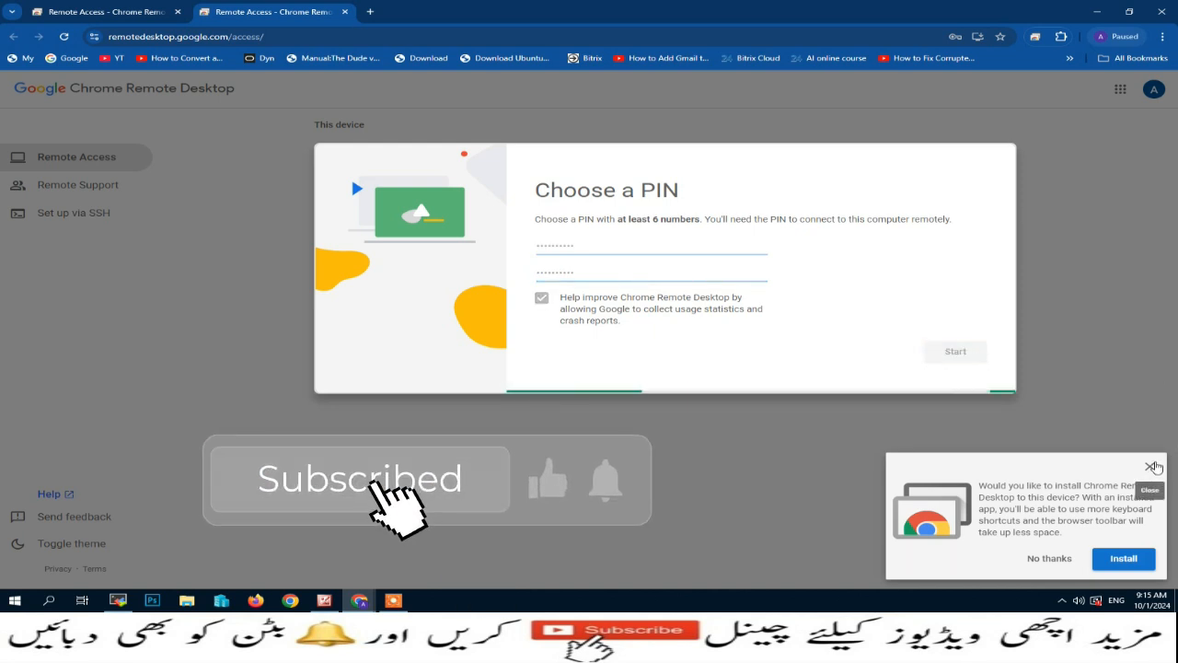
click(1151, 467)
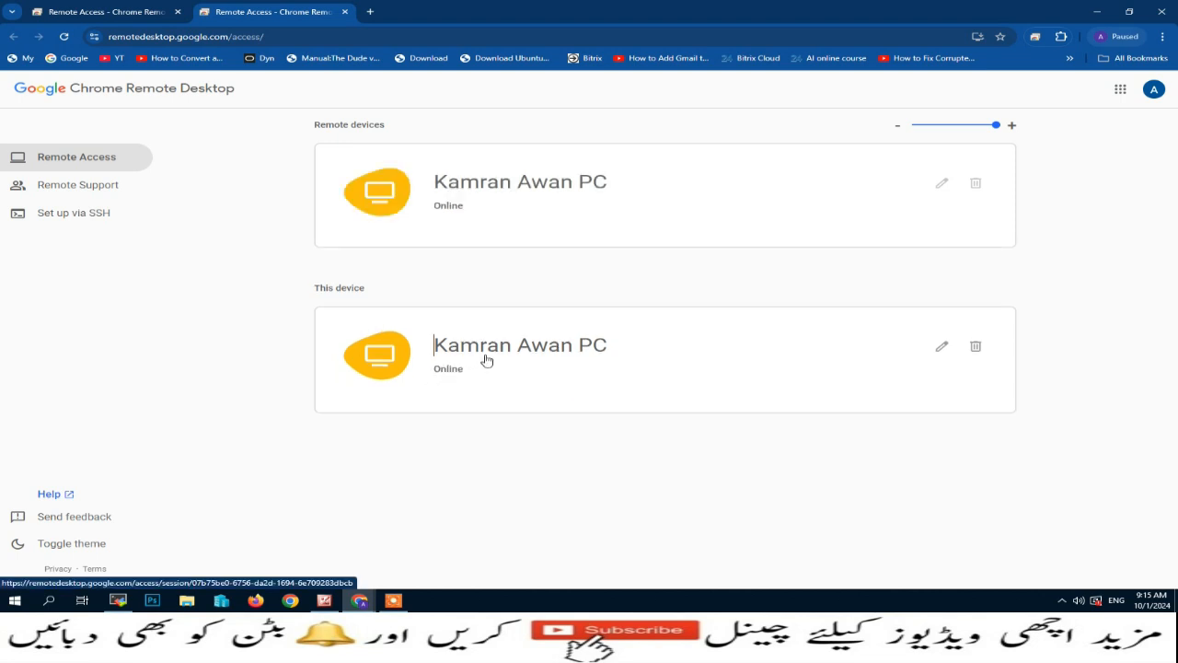
- Switch to the Remote Support section in the left sidebar
click(78, 188)
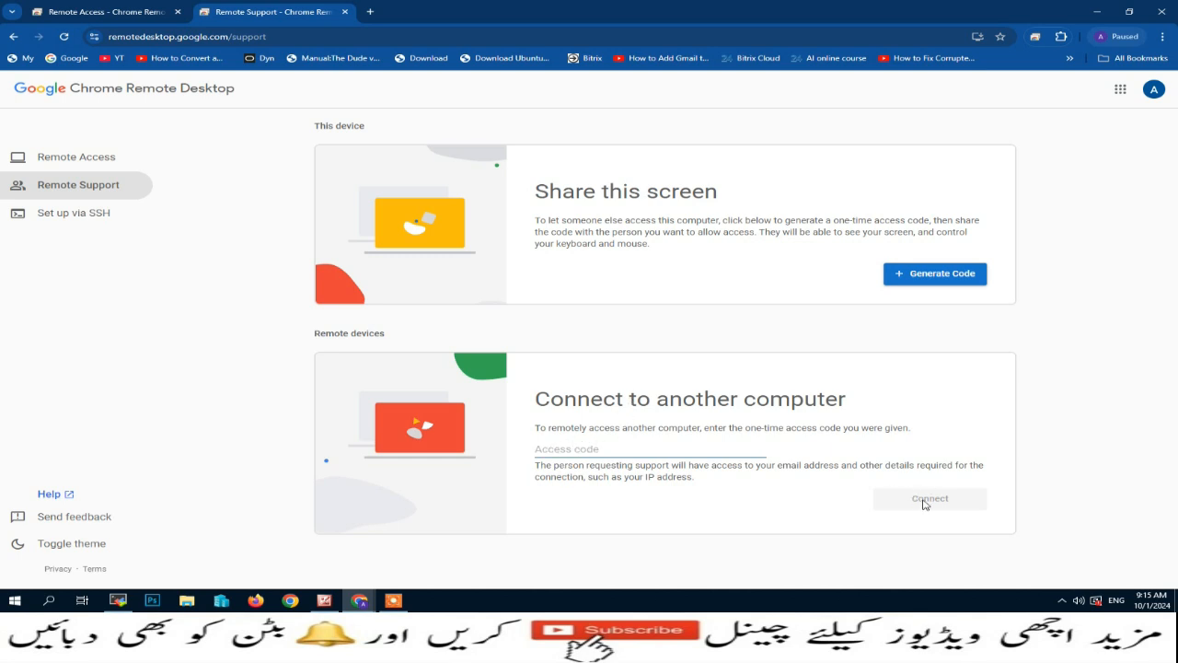
click(926, 276)
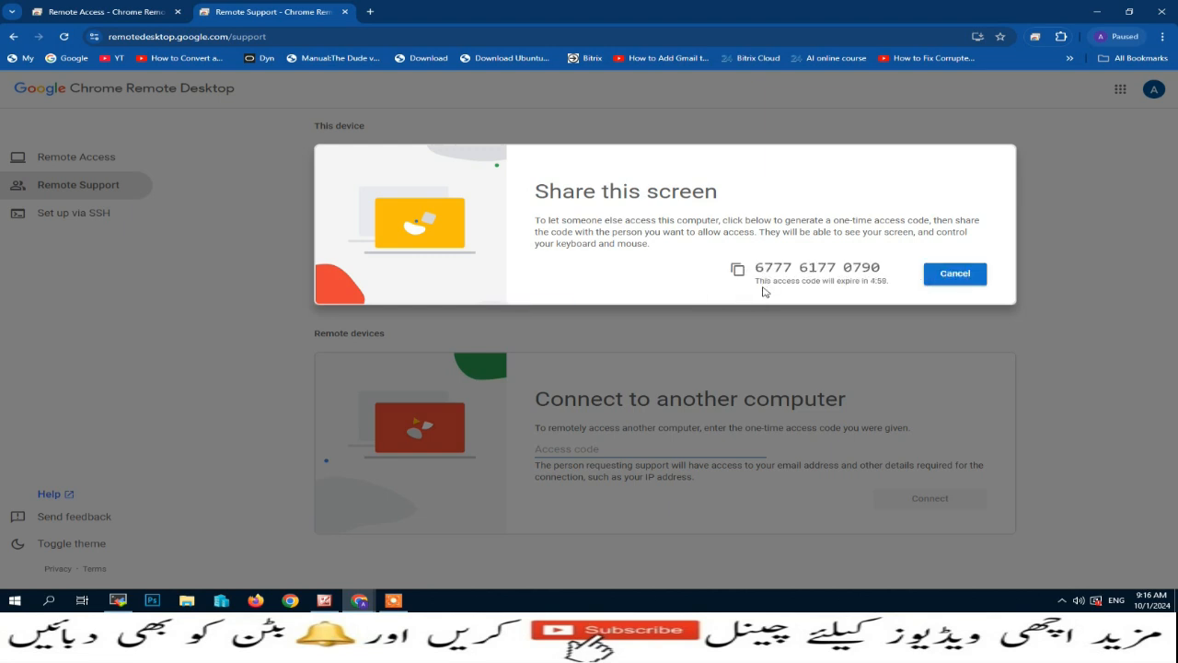
drag(756, 281, 787, 283)
click(761, 606)
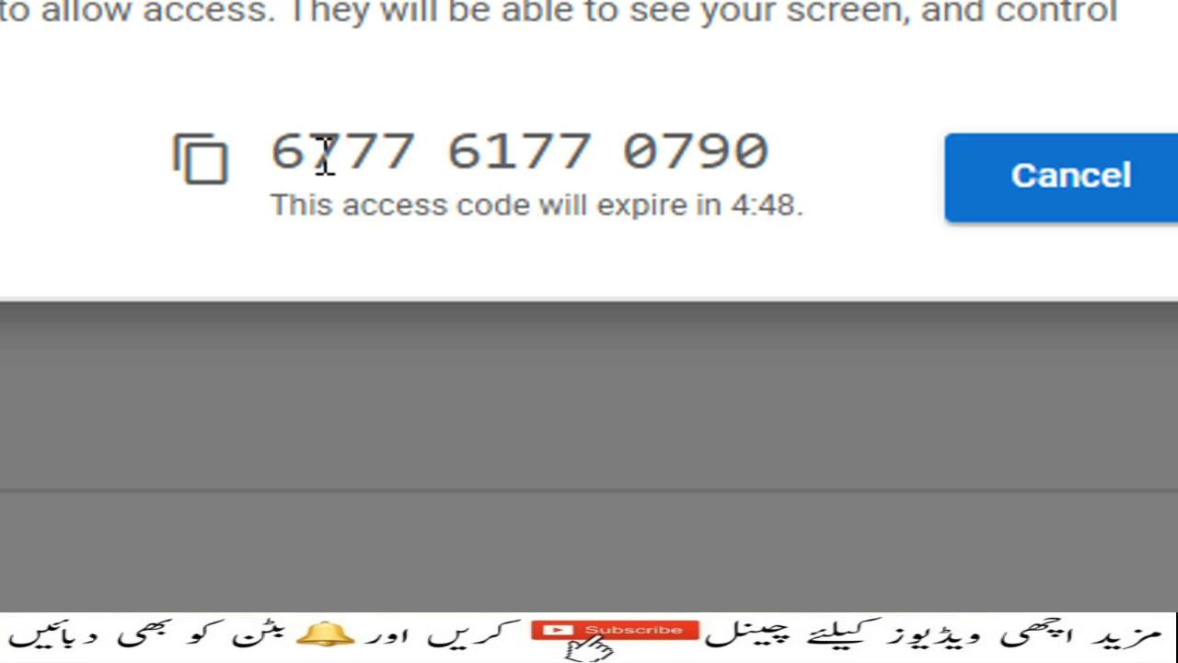
drag(276, 152, 768, 151)
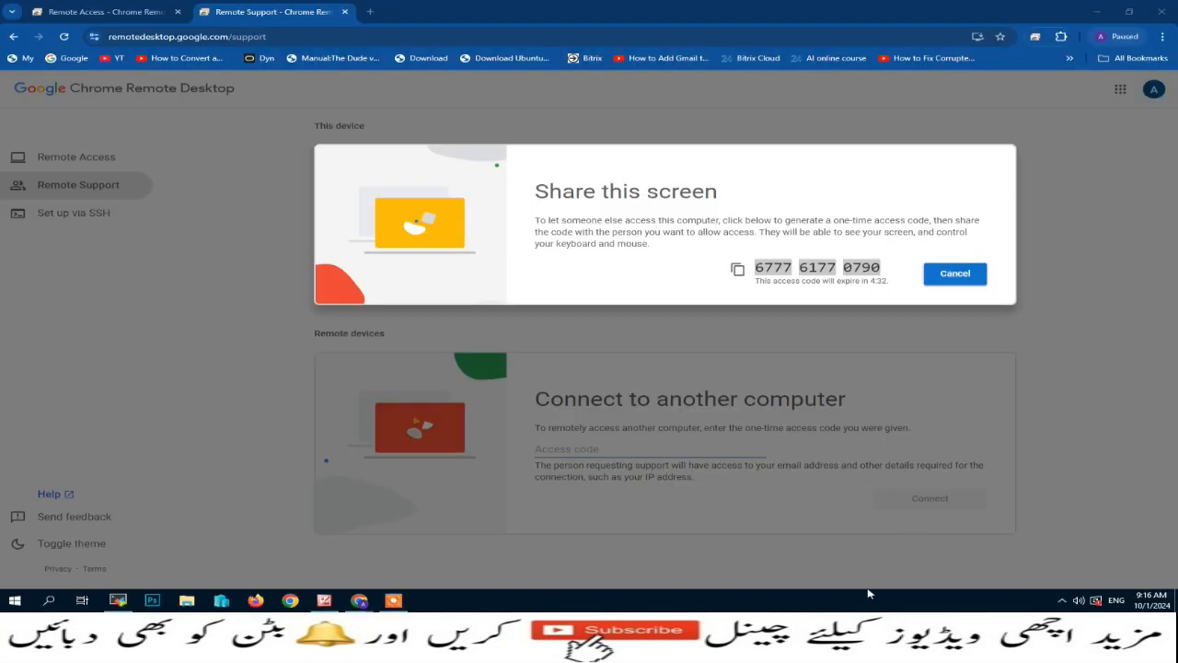
click(964, 271)
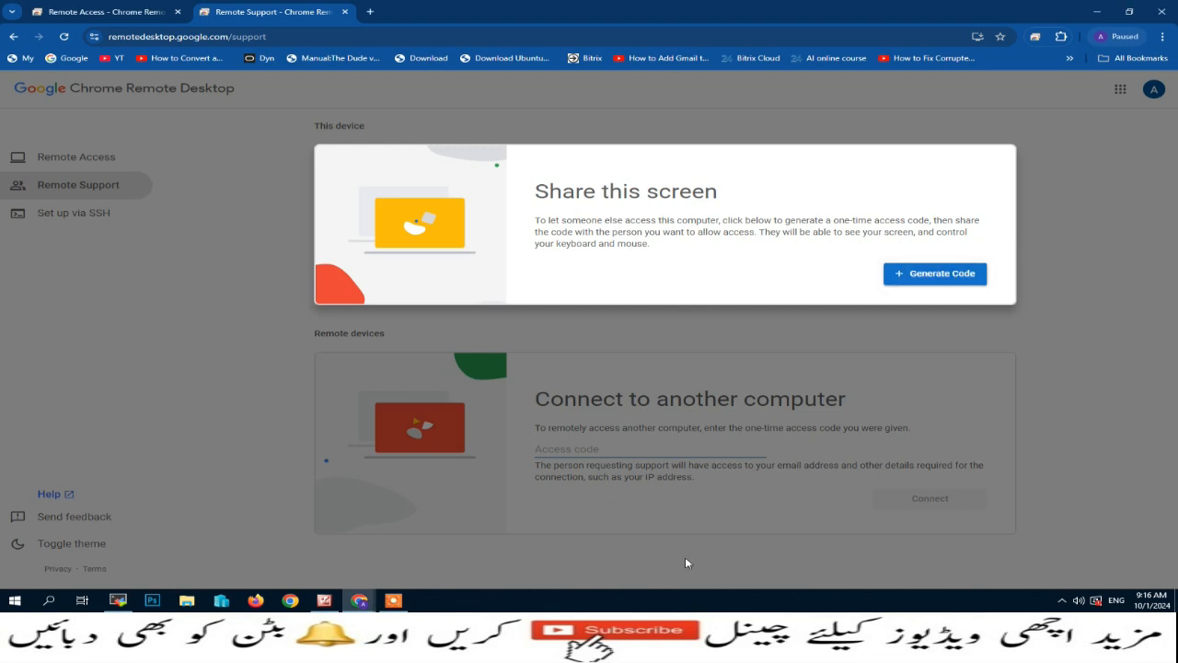
click(656, 601)
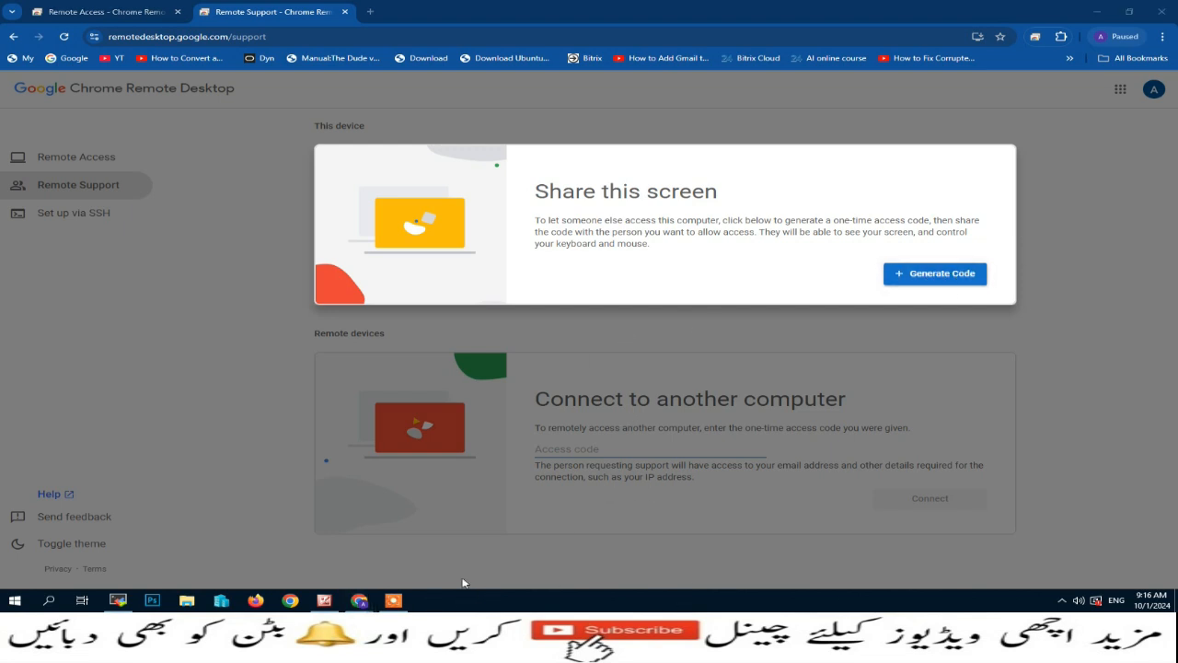
- In the server session, launch Chrome and search Google for 'google remote desktop'
click(120, 601)
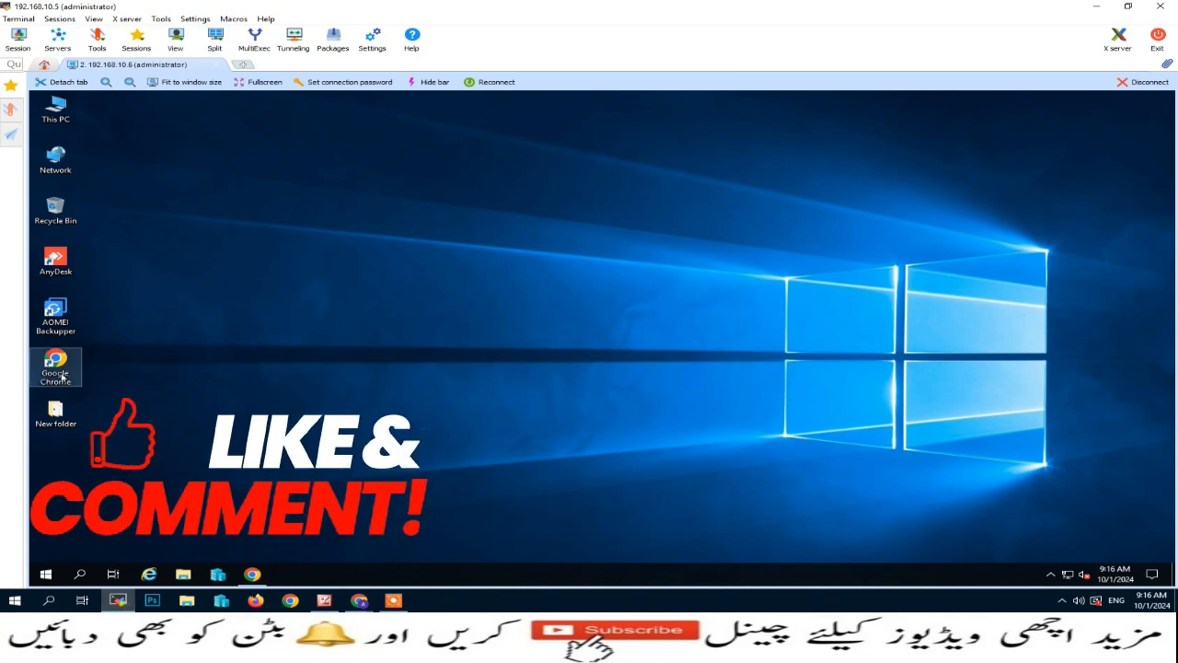
double_click(61, 375)
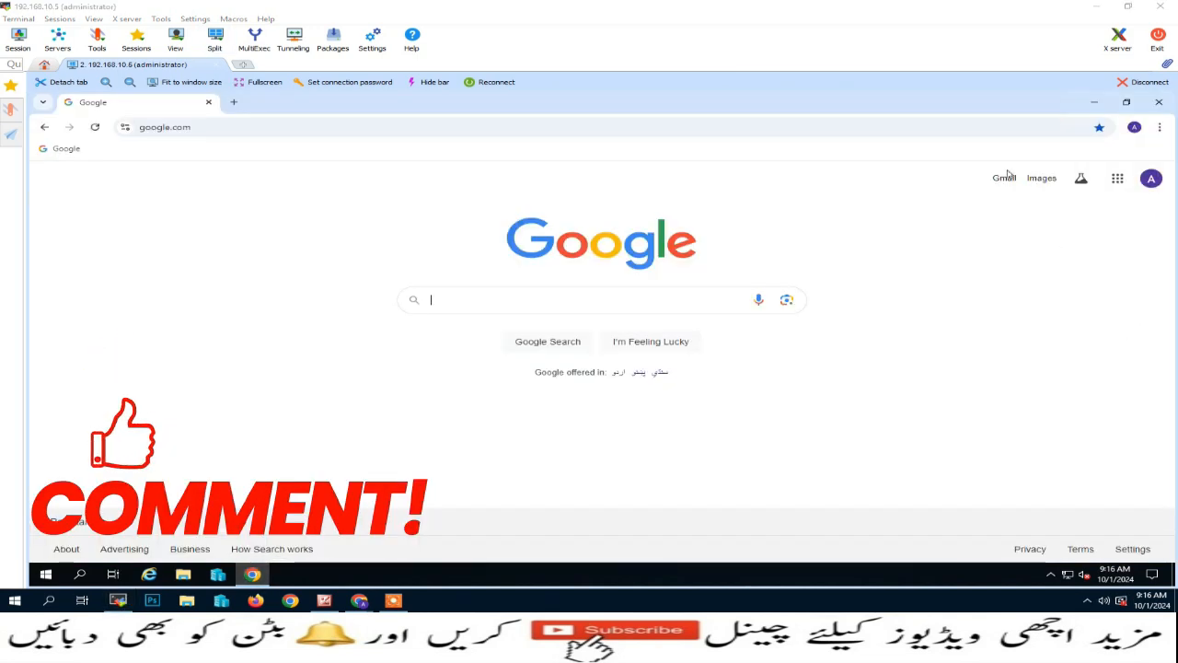
click(565, 304)
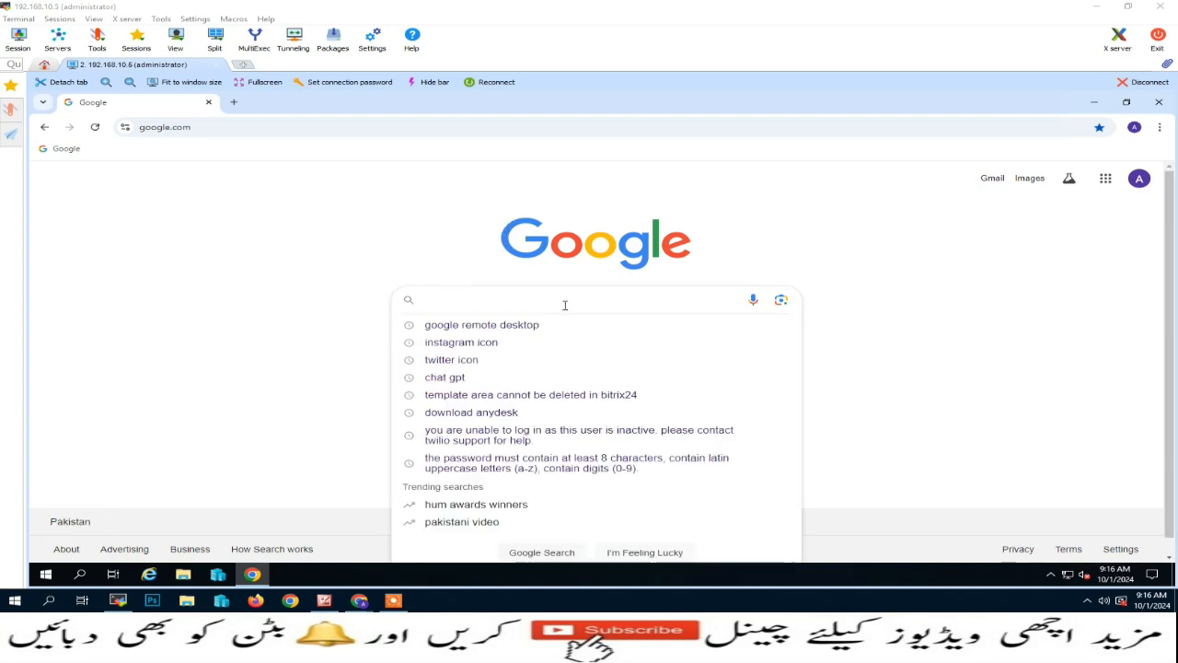
text(googl)
key(Down)
key(Return)
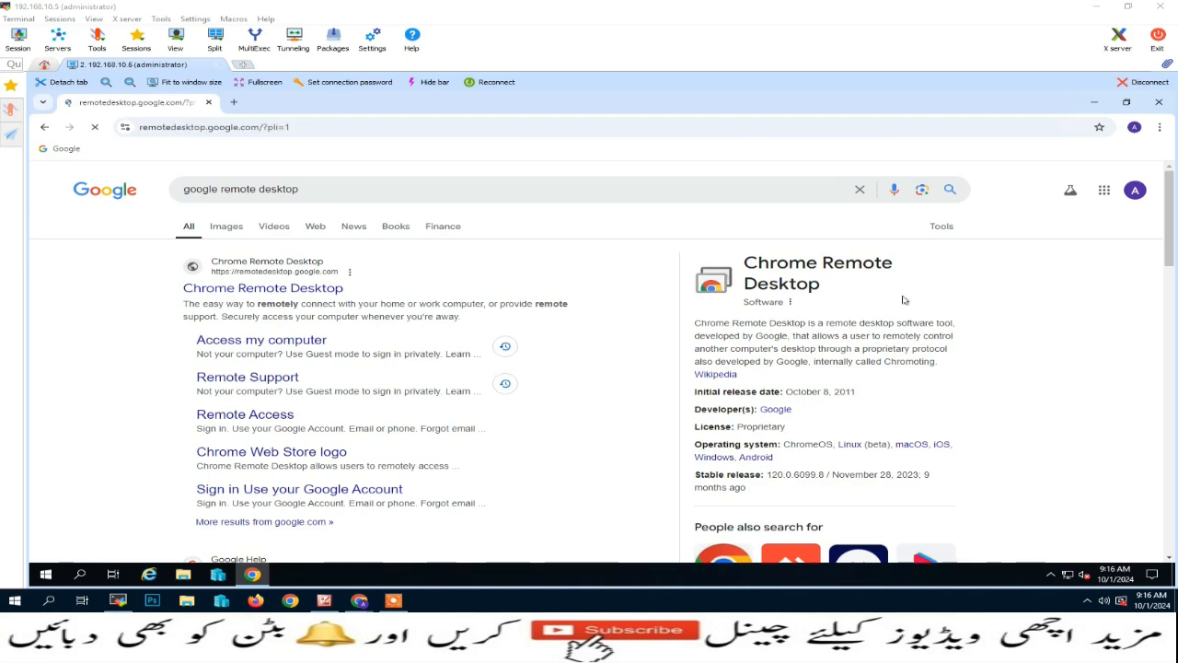
scroll(543, 474, down, 3)
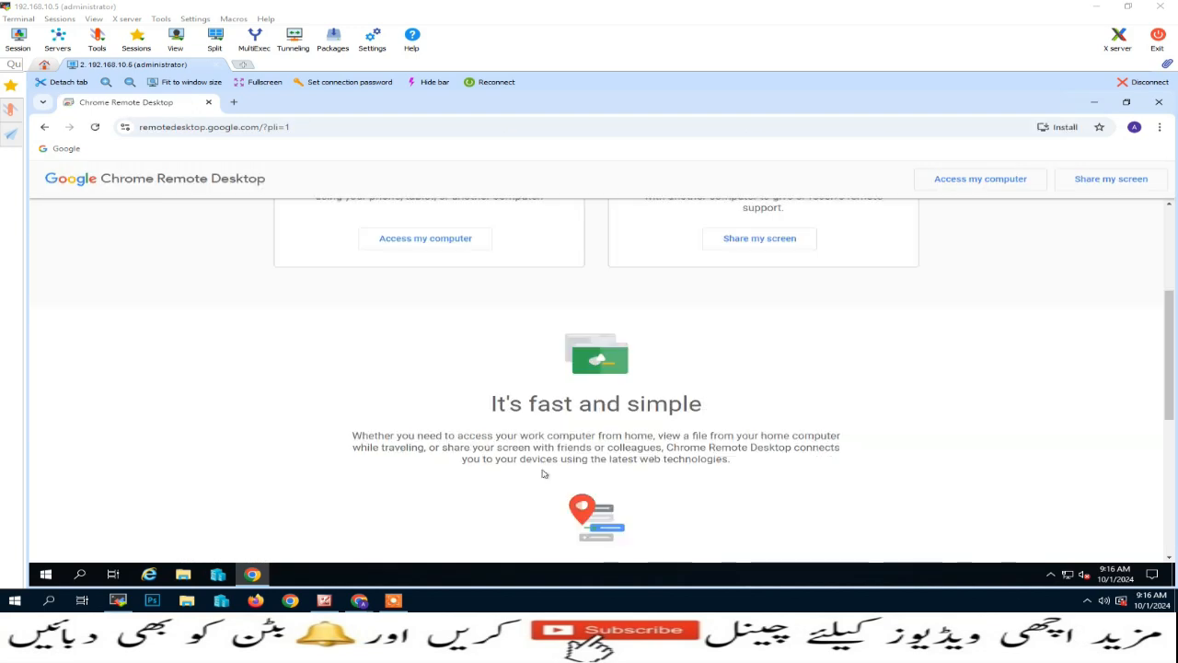
scroll(522, 313, up, 2)
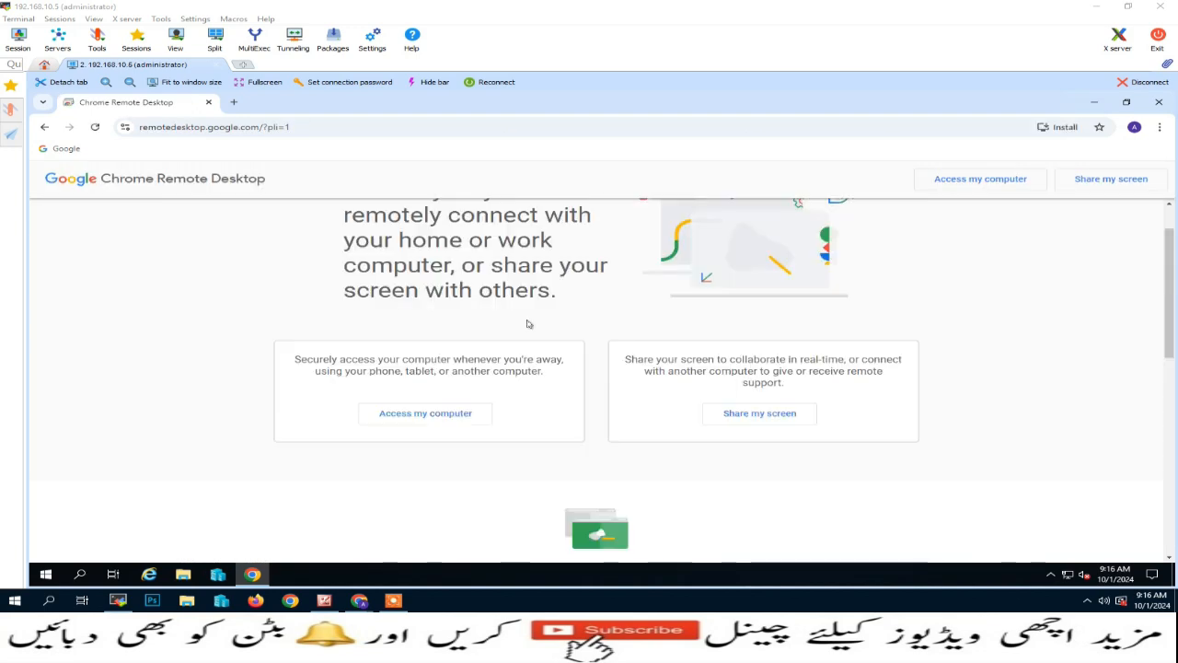
- Open the remote access page and add the Chrome Remote Desktop extension from the Web Store
click(449, 417)
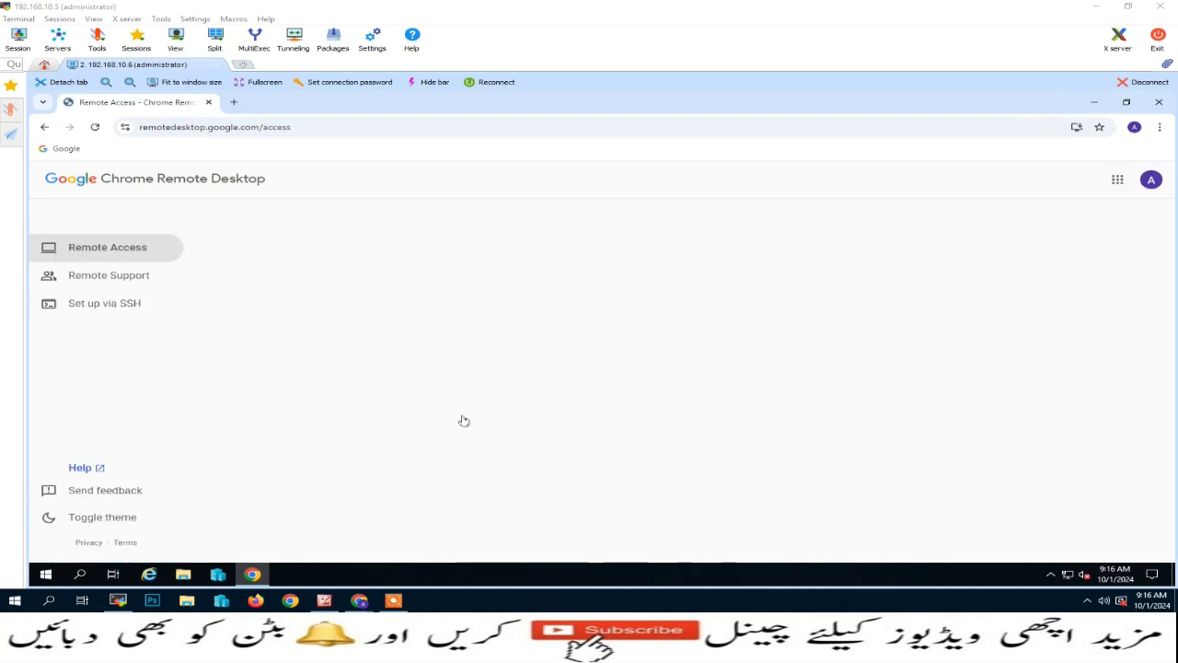
click(985, 370)
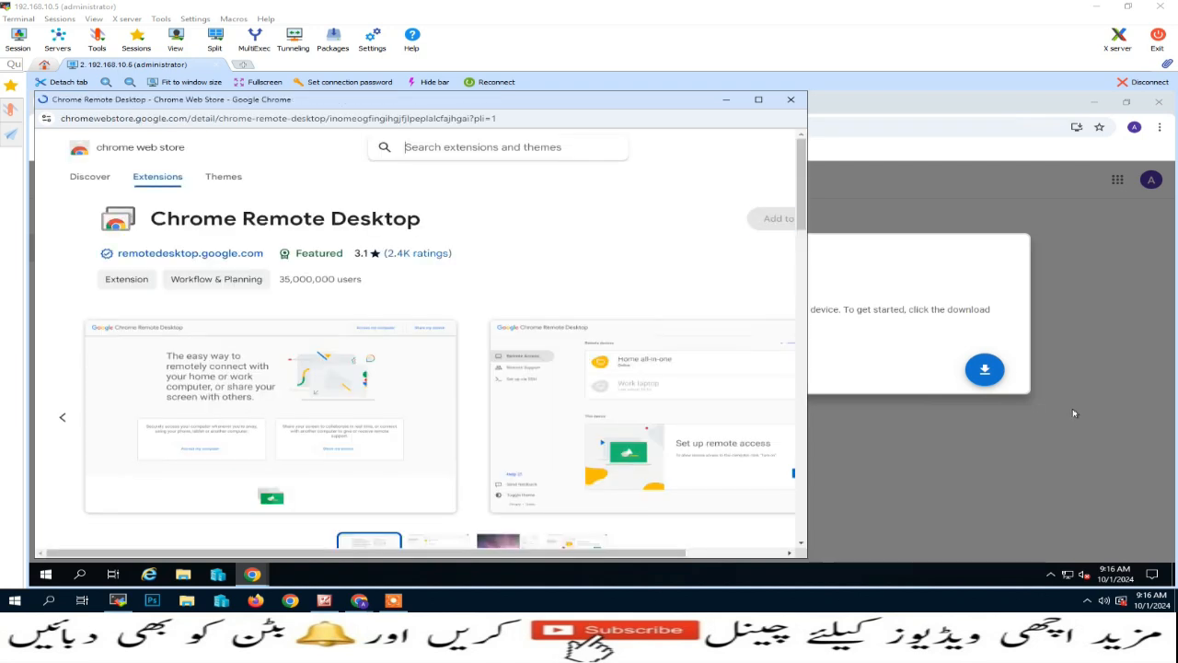
click(758, 100)
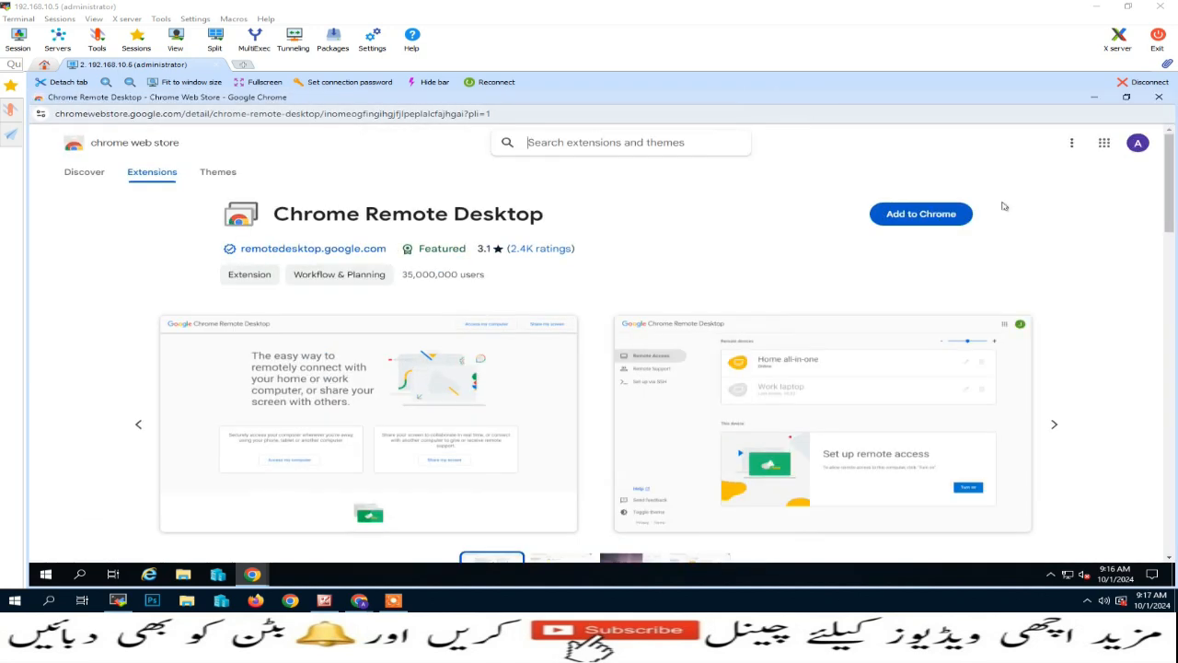
click(915, 217)
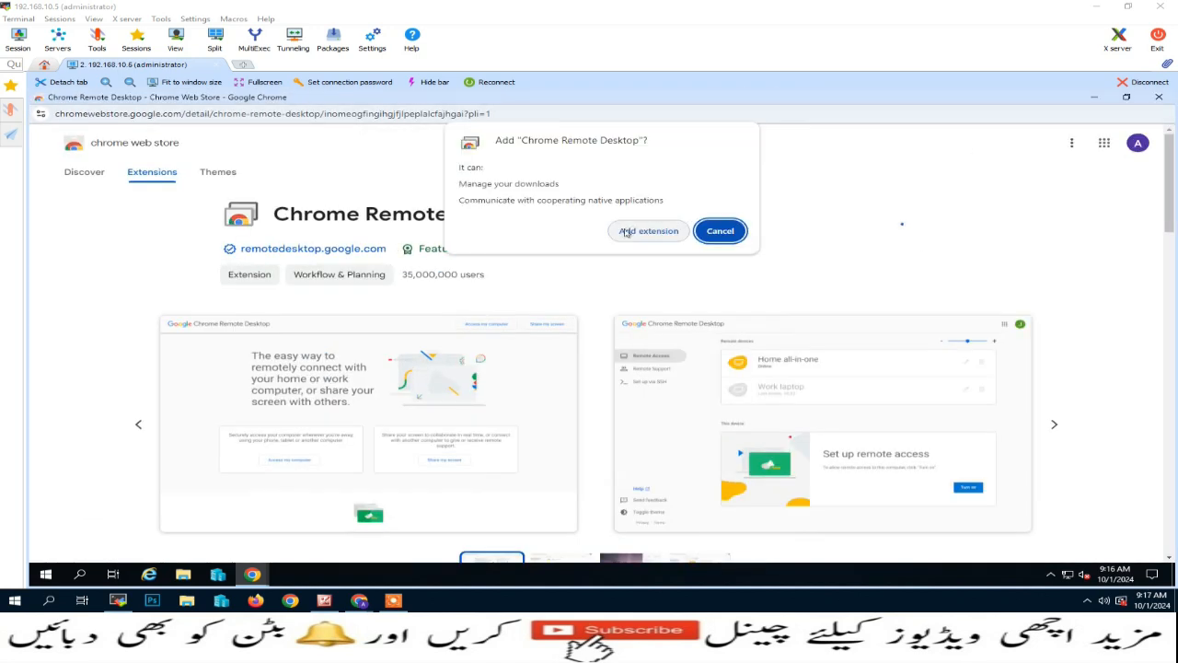
click(626, 231)
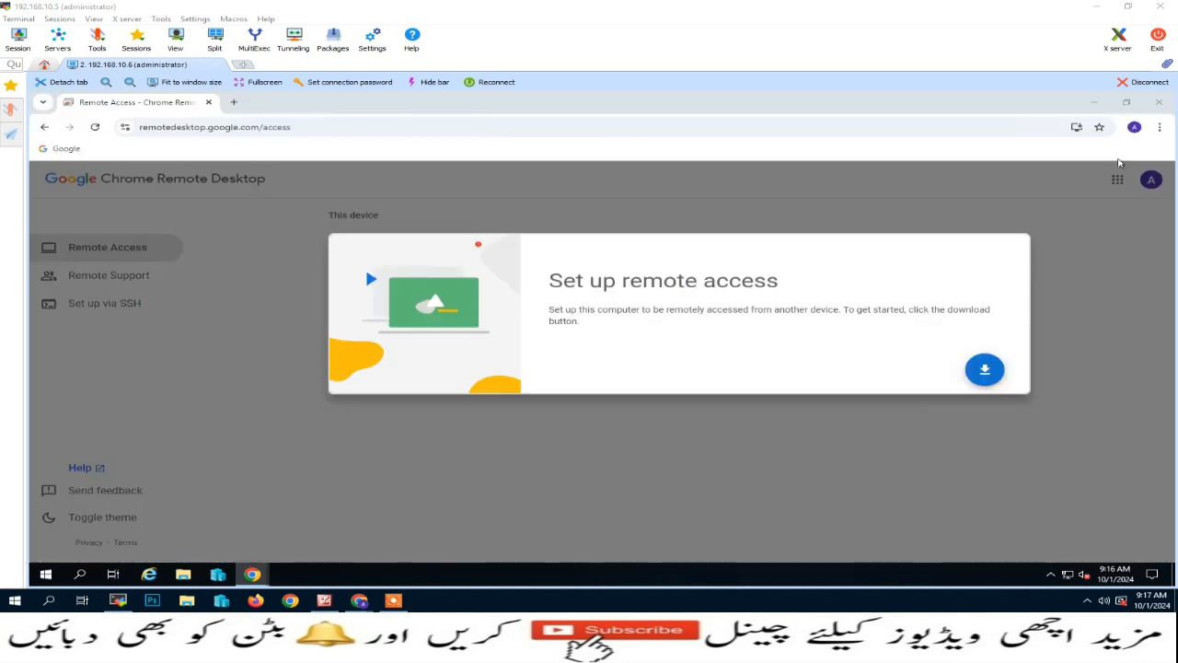
click(1025, 276)
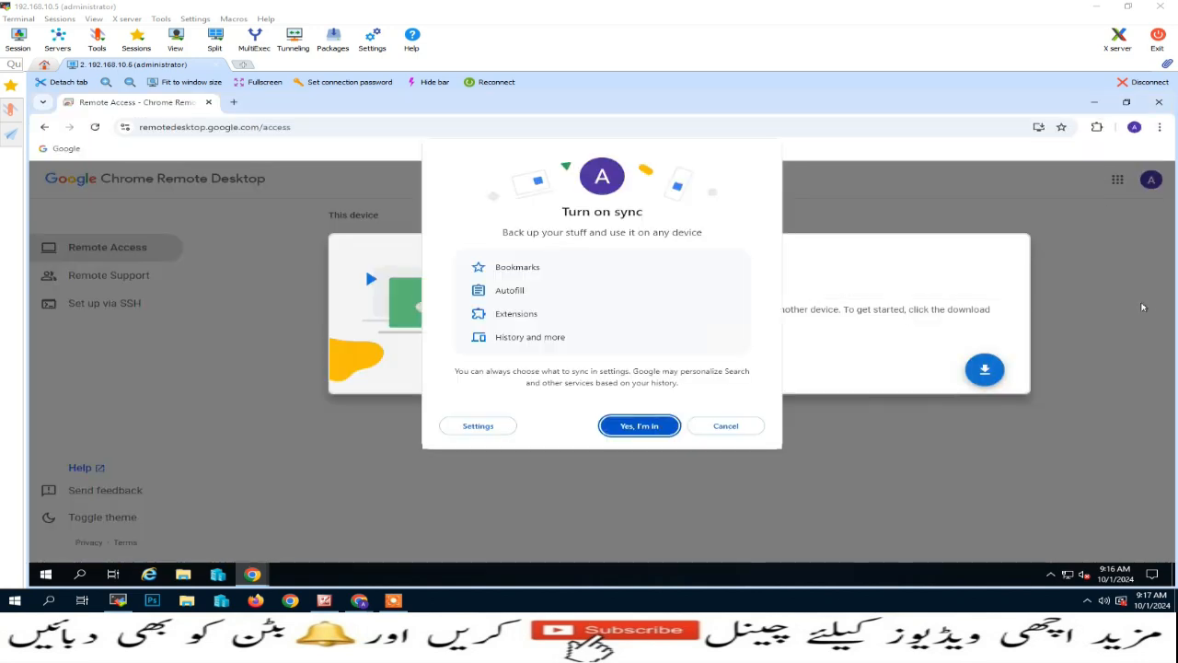
- Accept browser sync and pin Chrome Remote Desktop to the toolbar, opening its setup page
click(635, 426)
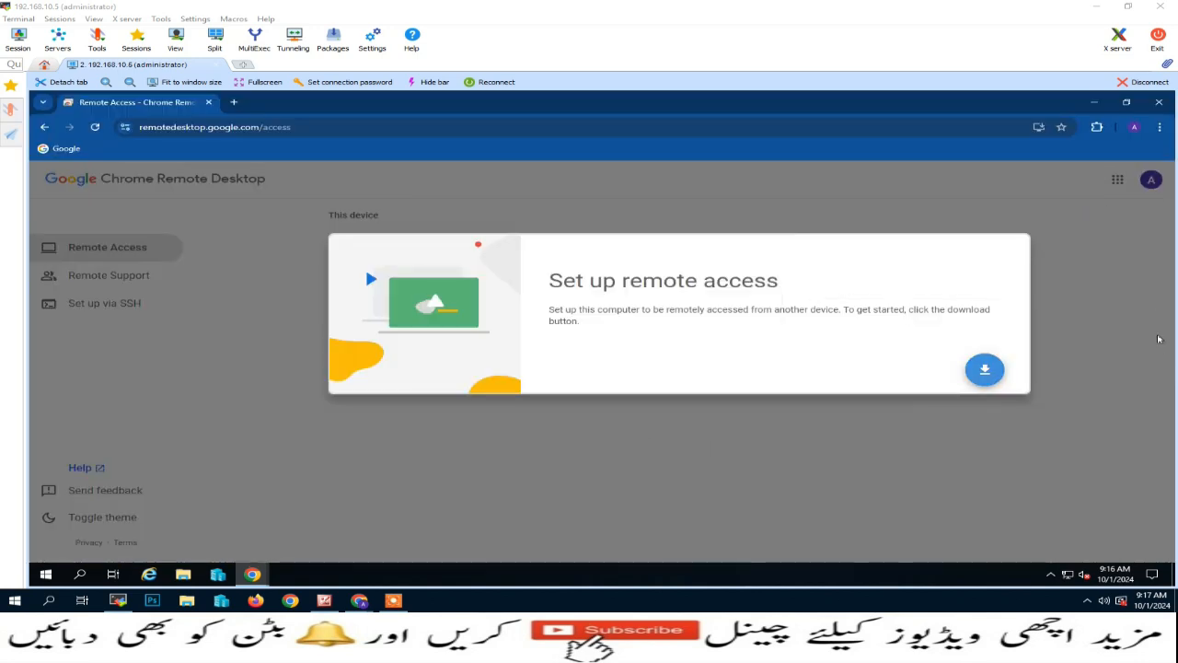
click(1097, 126)
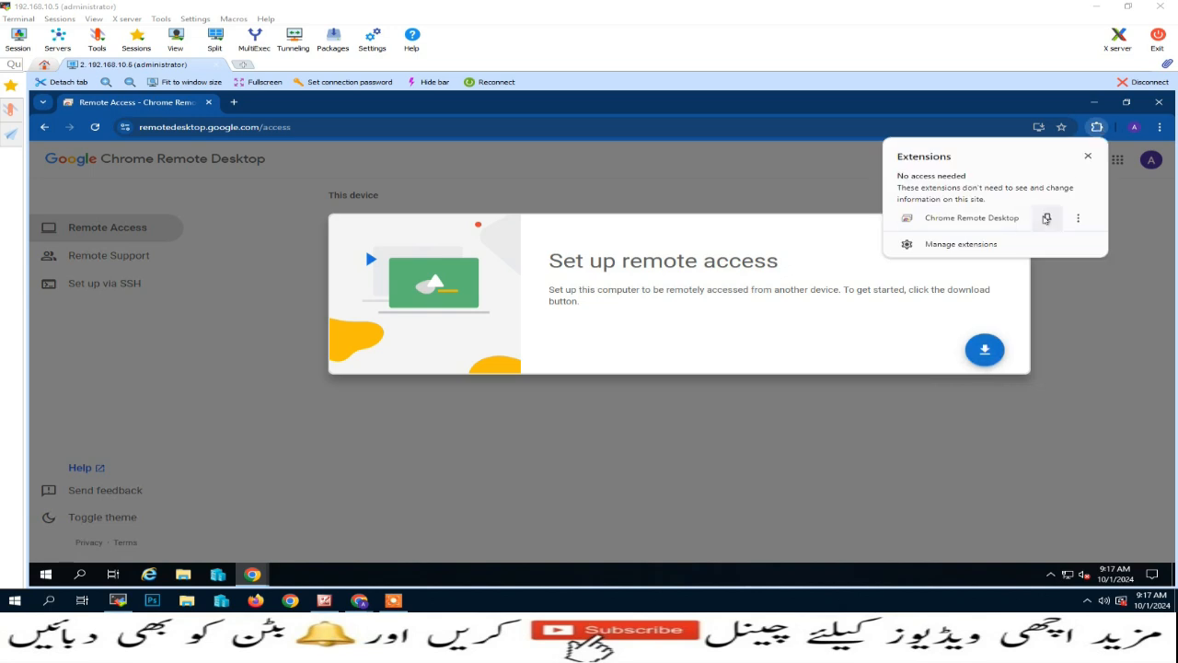
click(1047, 218)
click(1071, 127)
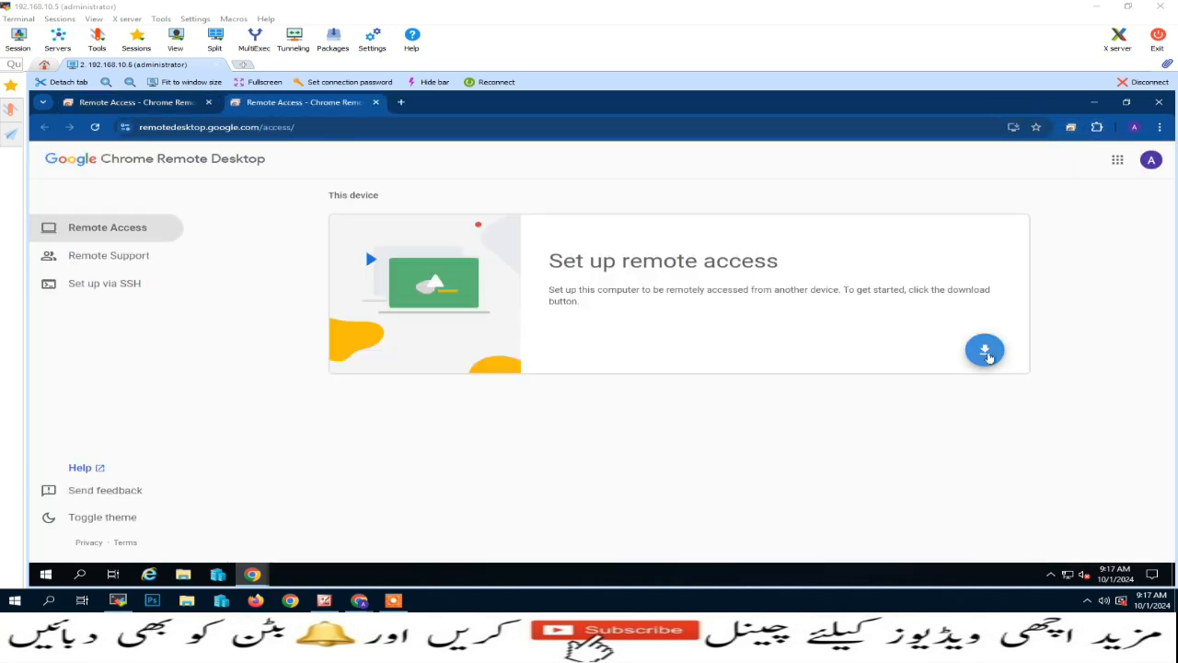
- Download, accept, and run chromeremotedesktophost.msi from Downloads, then minimize Explorer
click(986, 351)
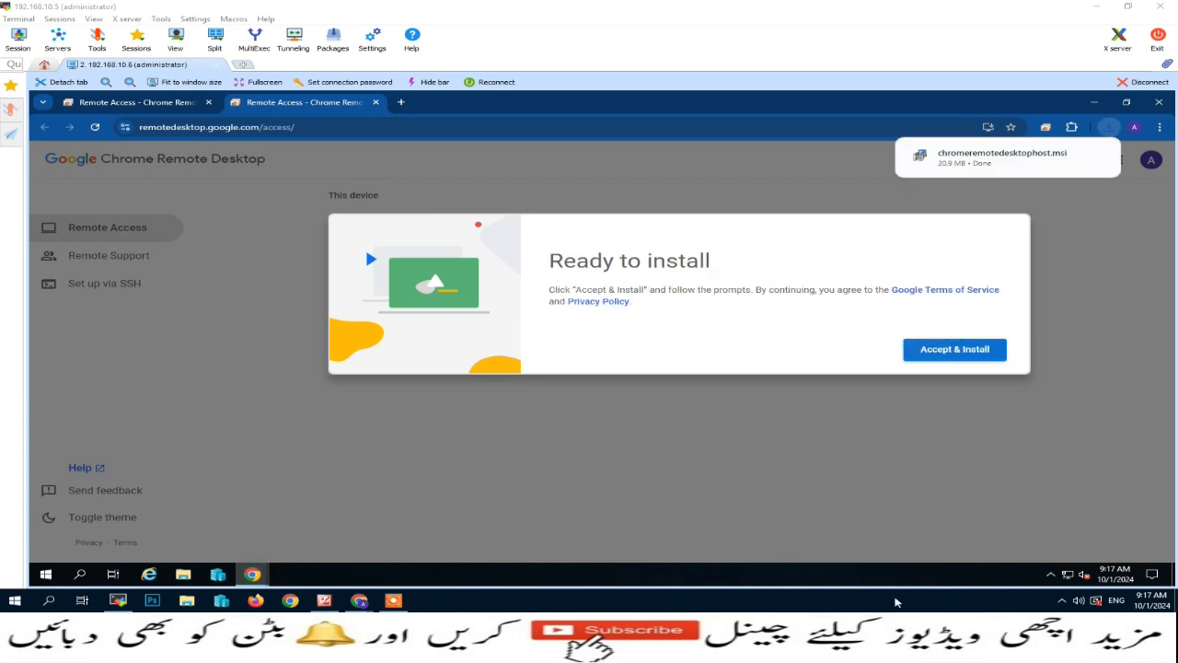
click(965, 357)
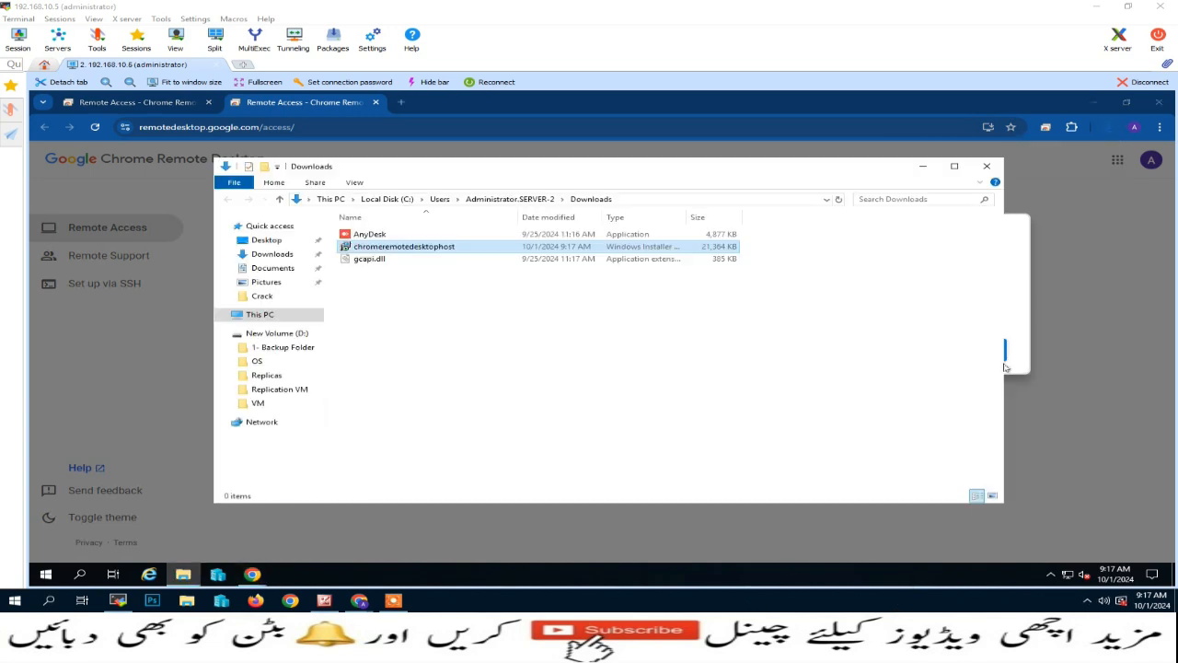
double_click(453, 248)
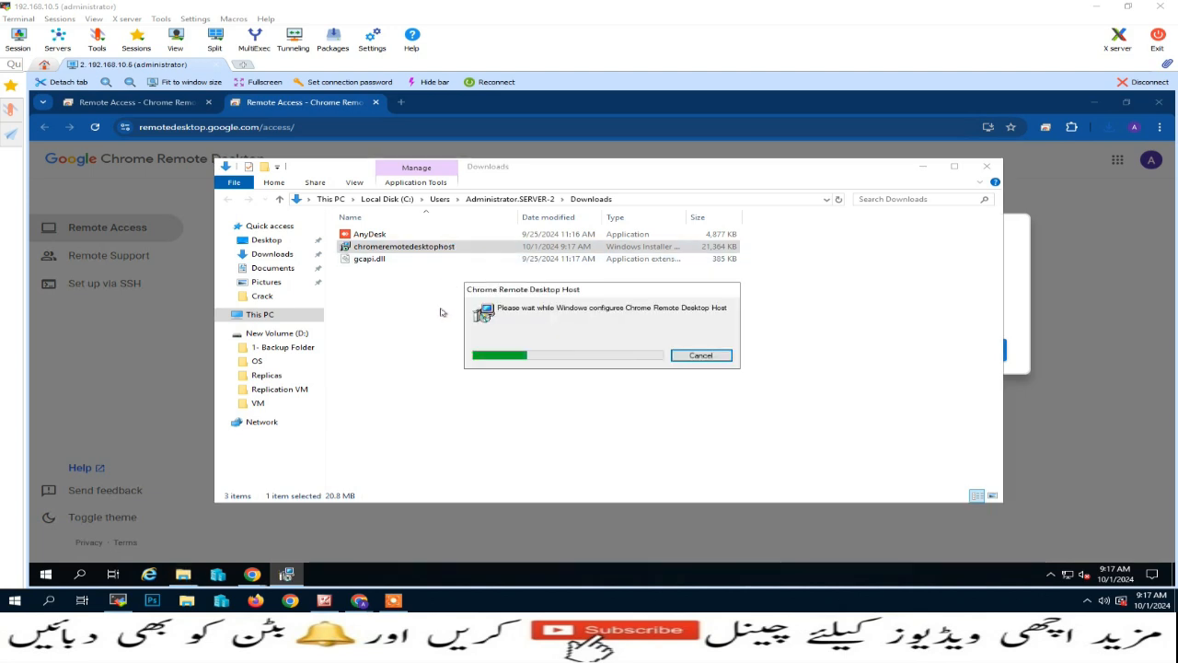
click(922, 166)
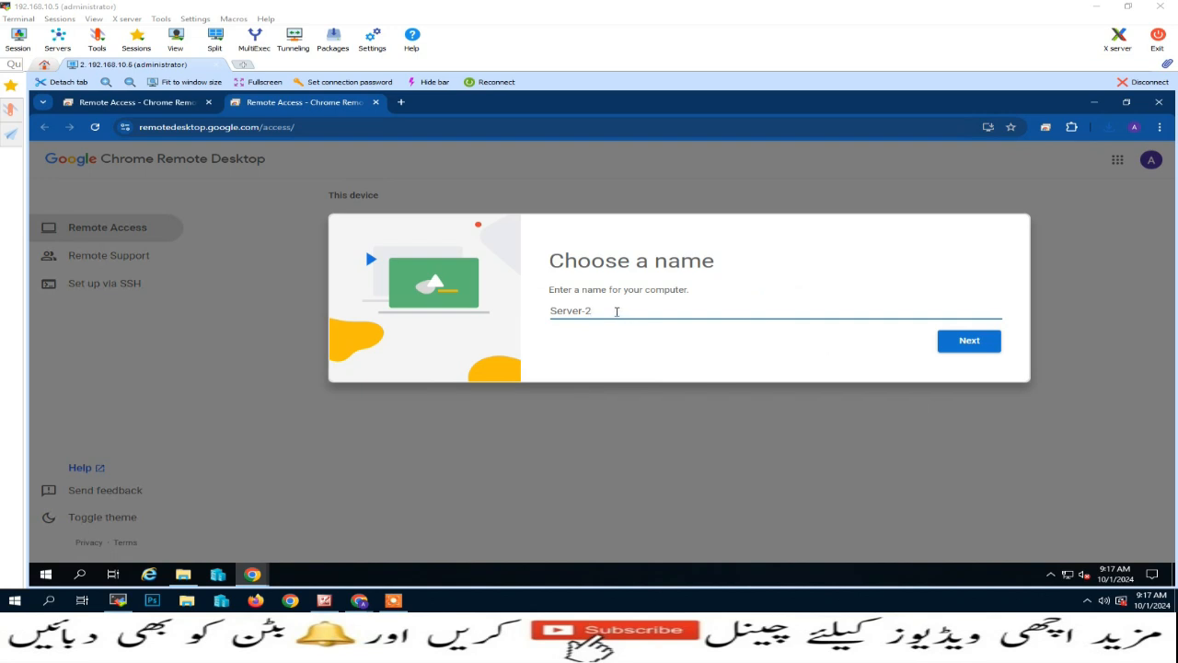
- Rename the server from Server-2 to 'Client Islamabad Server-2'
drag(594, 313, 541, 315)
key(BackSpace)
text(Client)
text(Islamabad)
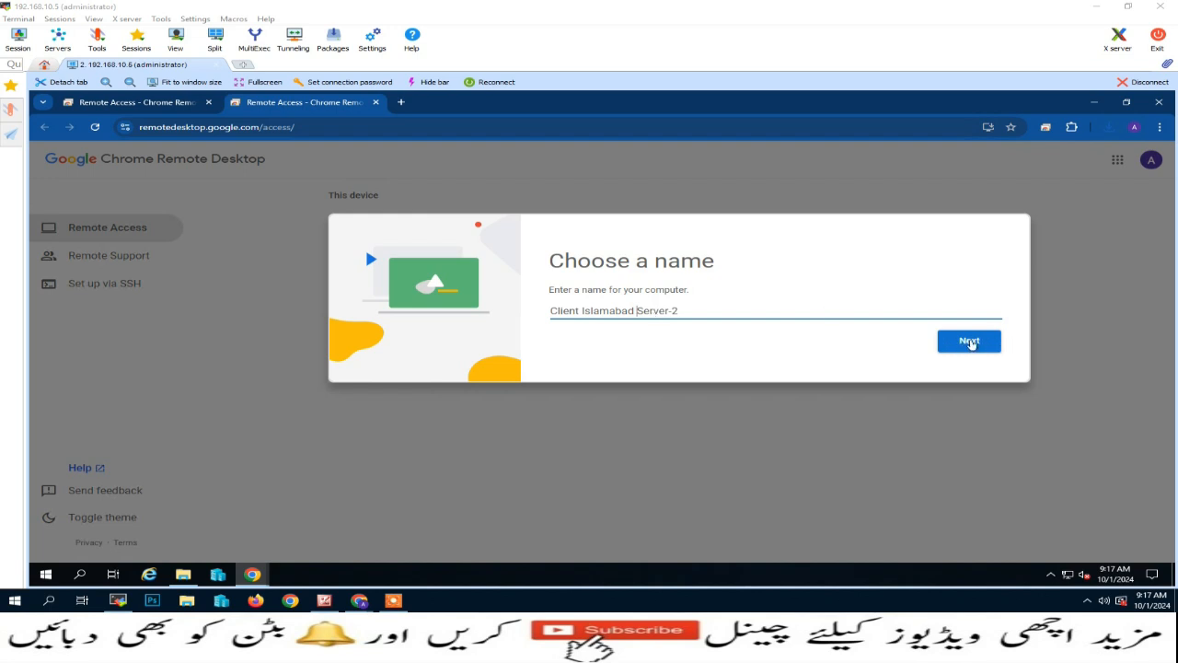
click(972, 343)
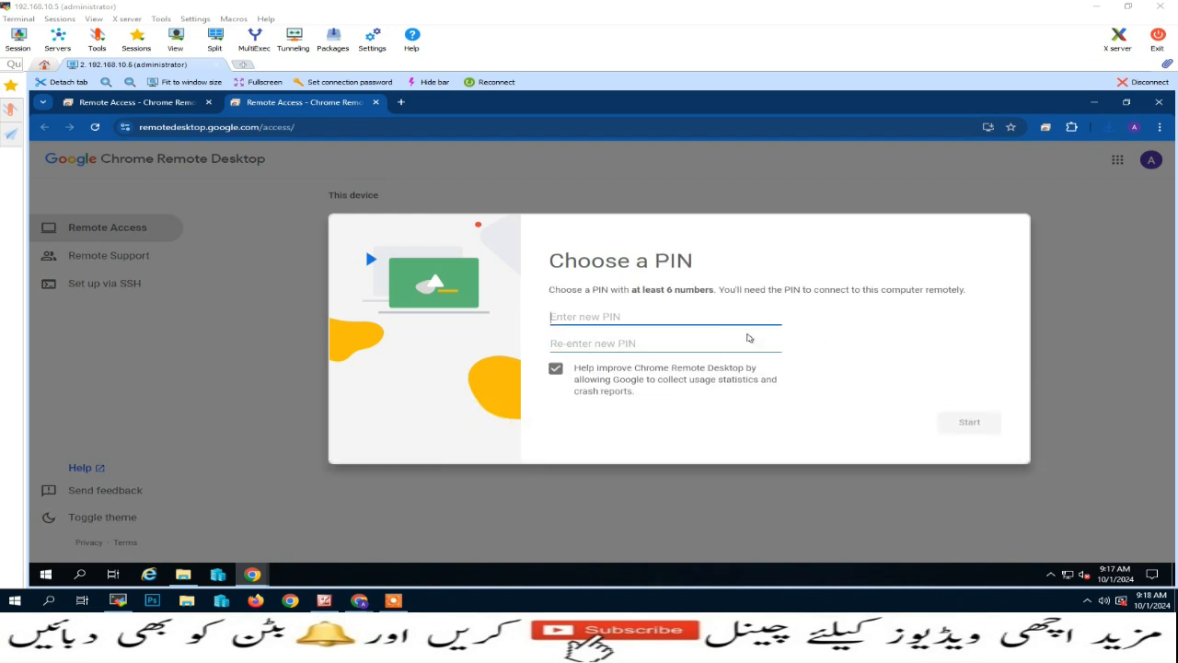
- Enter and confirm a PIN of at least 6 digits and start remote access
text(12)
click(746, 338)
text(1)
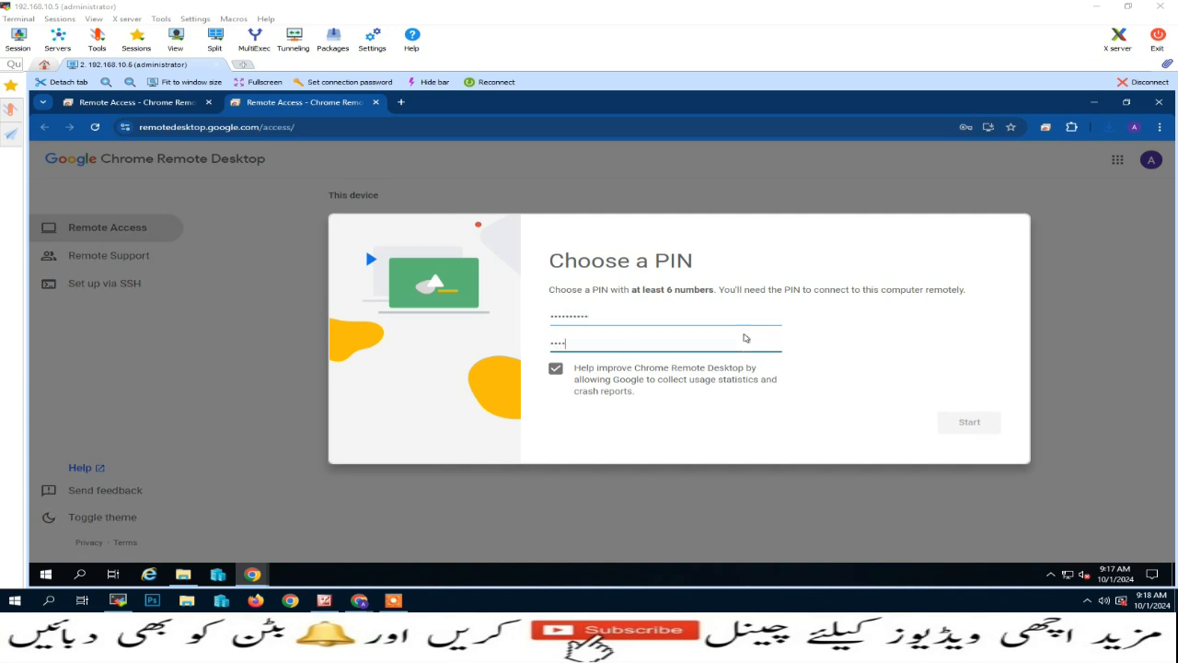
text(234567890)
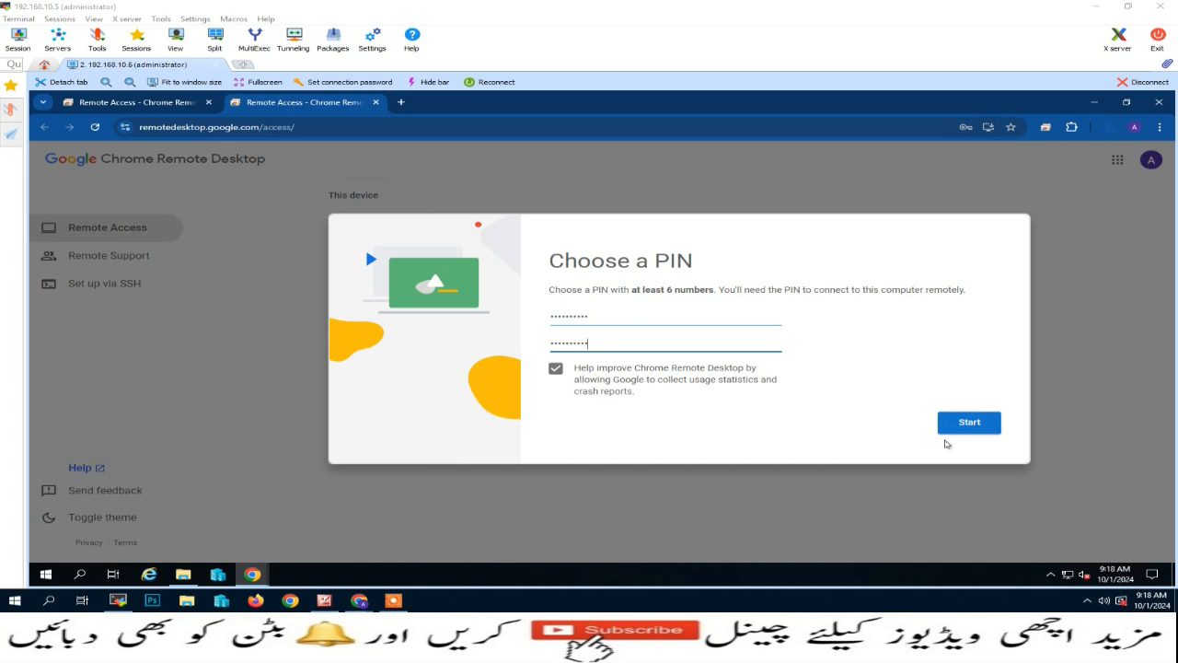
click(978, 425)
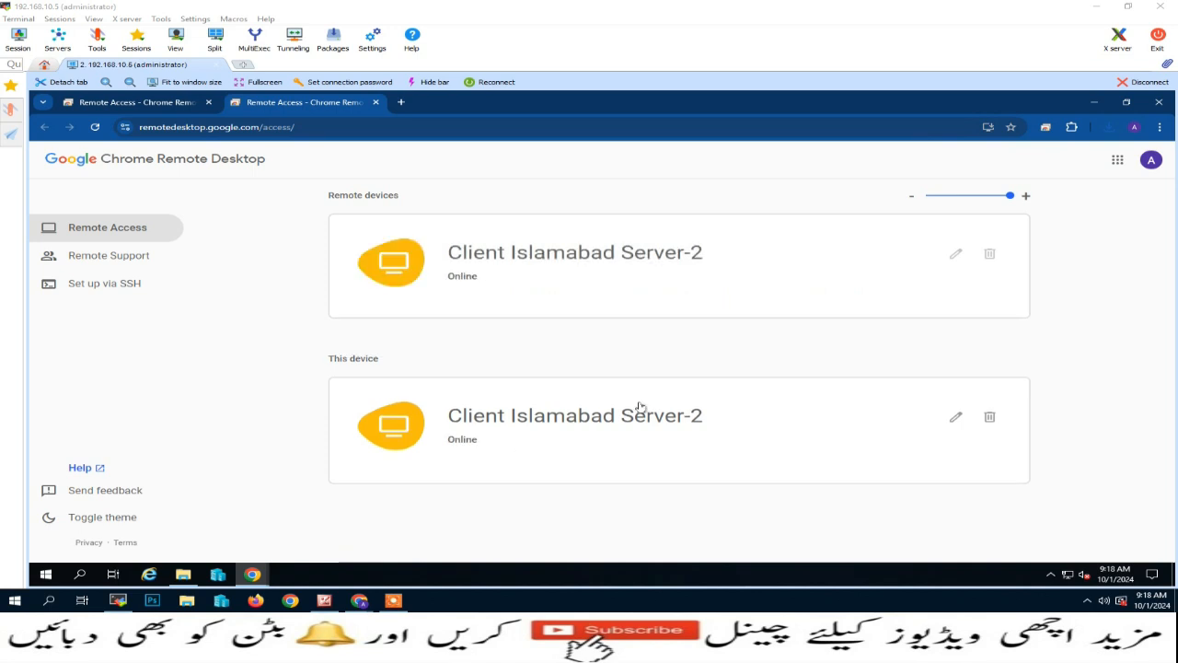
- On Remote Support, generate a one-time access code and copy it to the clipboard
click(124, 262)
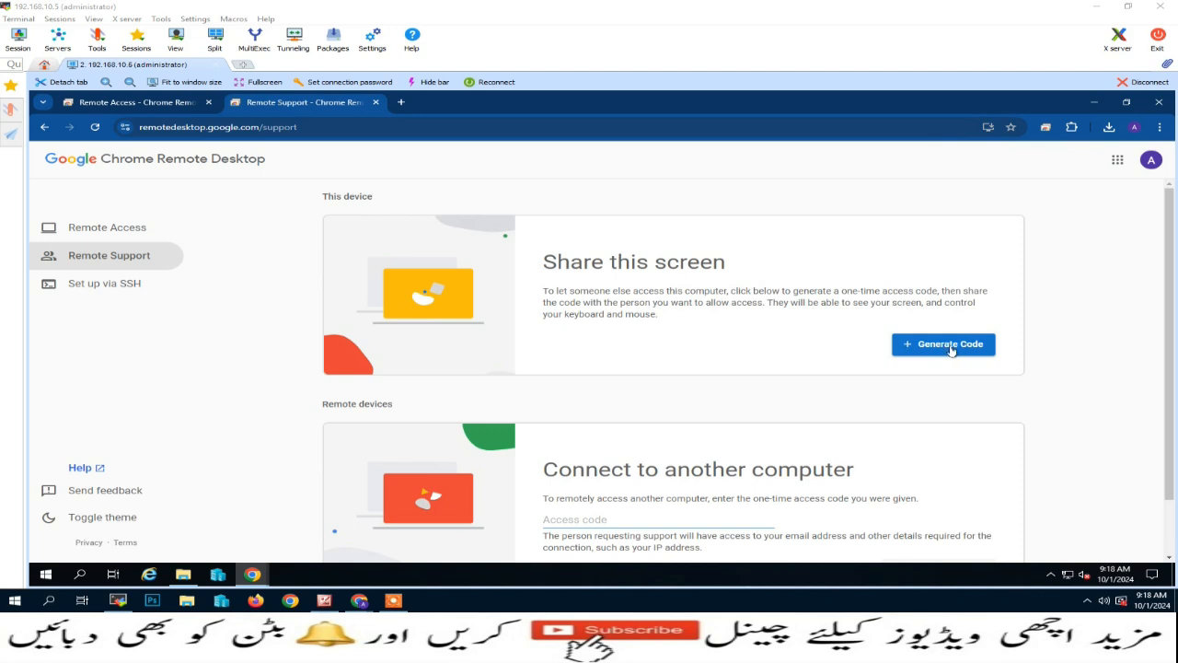
click(951, 347)
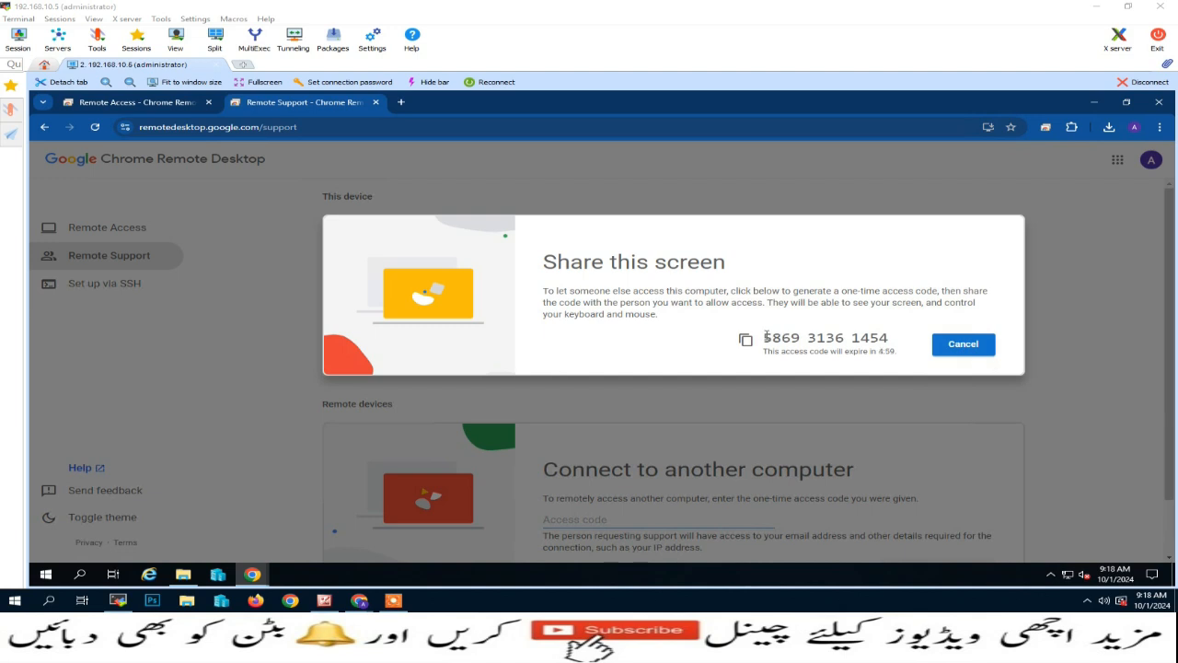
drag(765, 337, 891, 337)
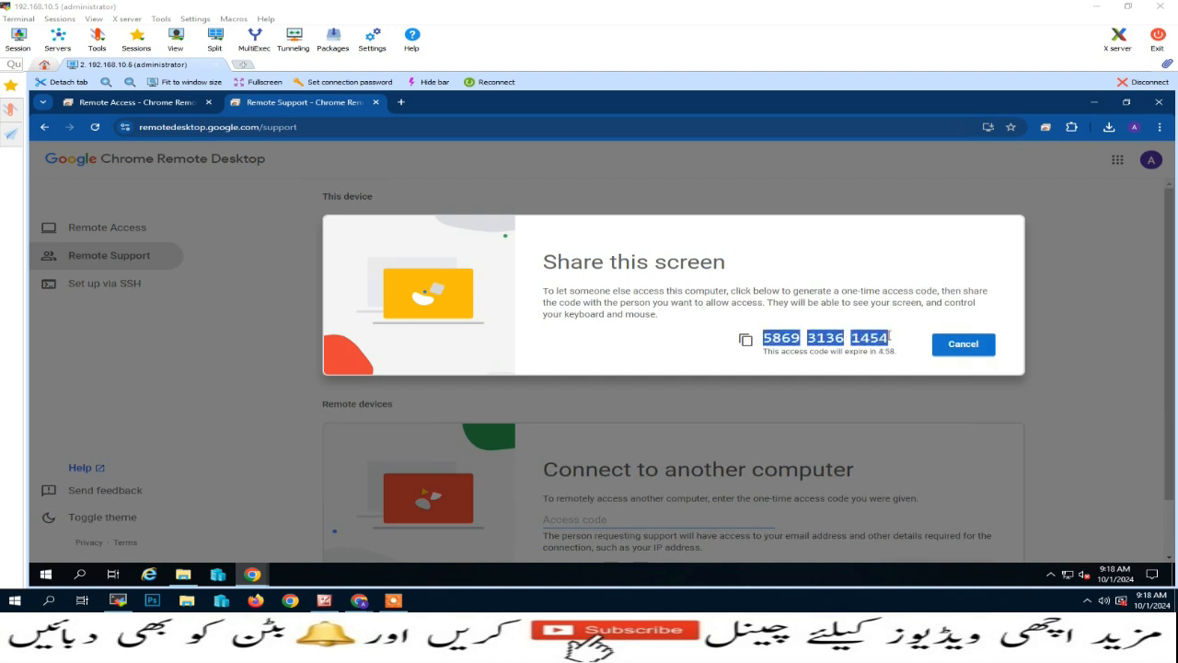
click(747, 344)
- Paste the server's access code into local Chrome, connect, and return to MobaXterm
mouse_move(359, 600)
click(285, 541)
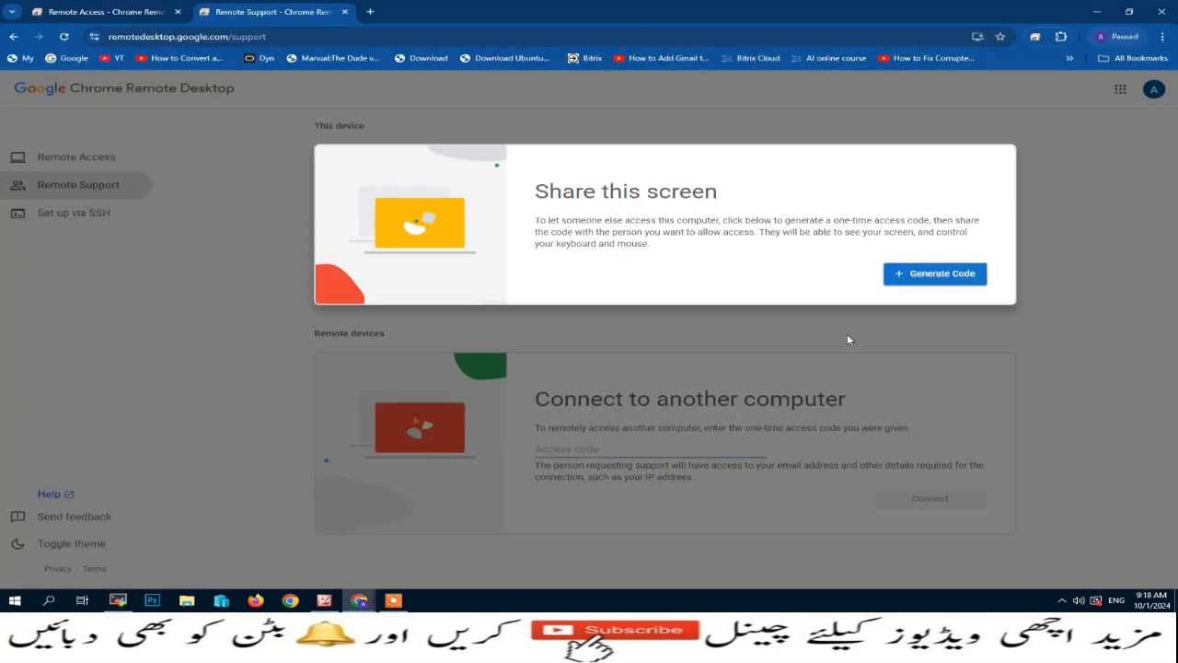
click(627, 456)
right_click(588, 449)
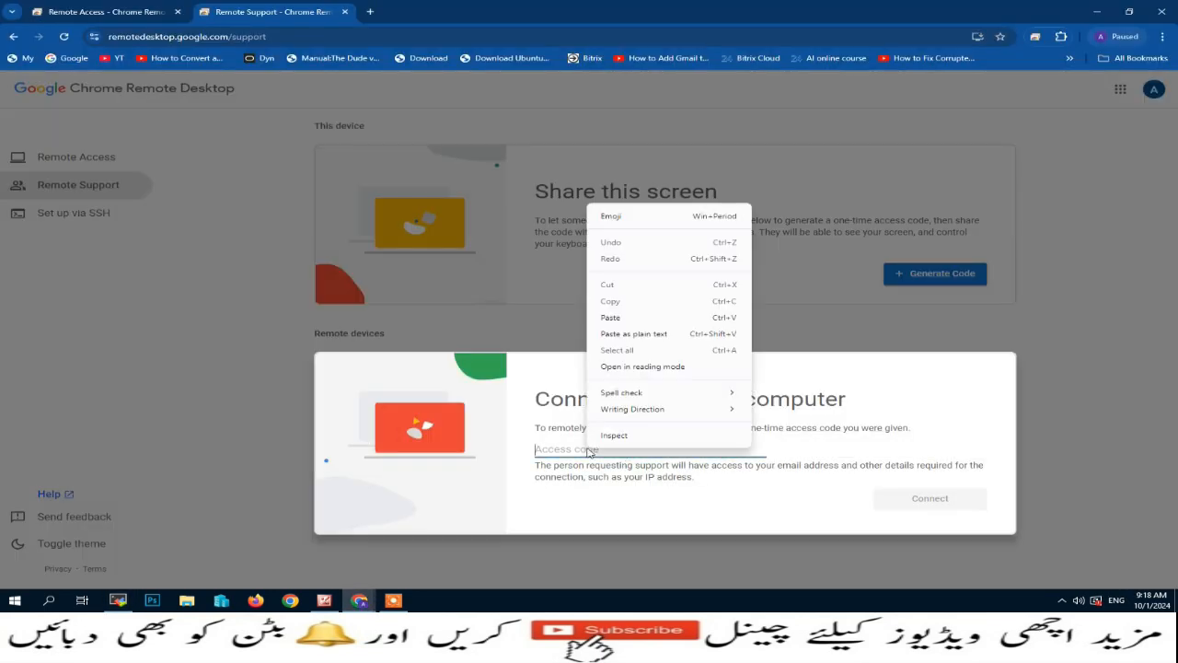
click(616, 327)
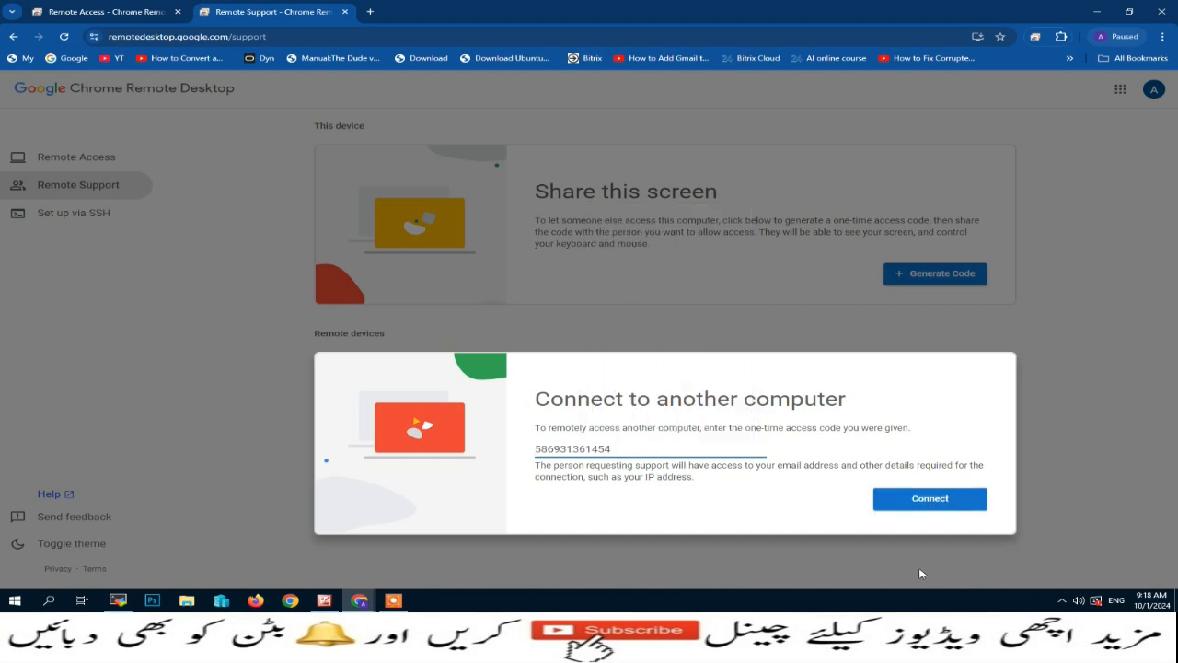
click(930, 502)
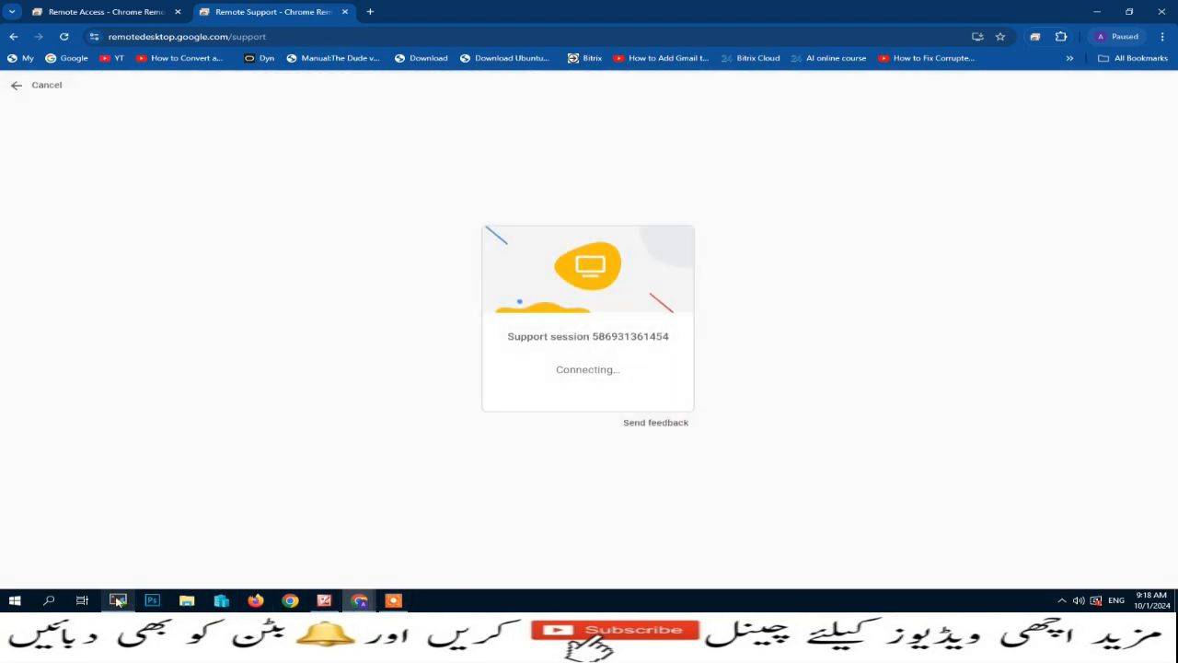
click(118, 600)
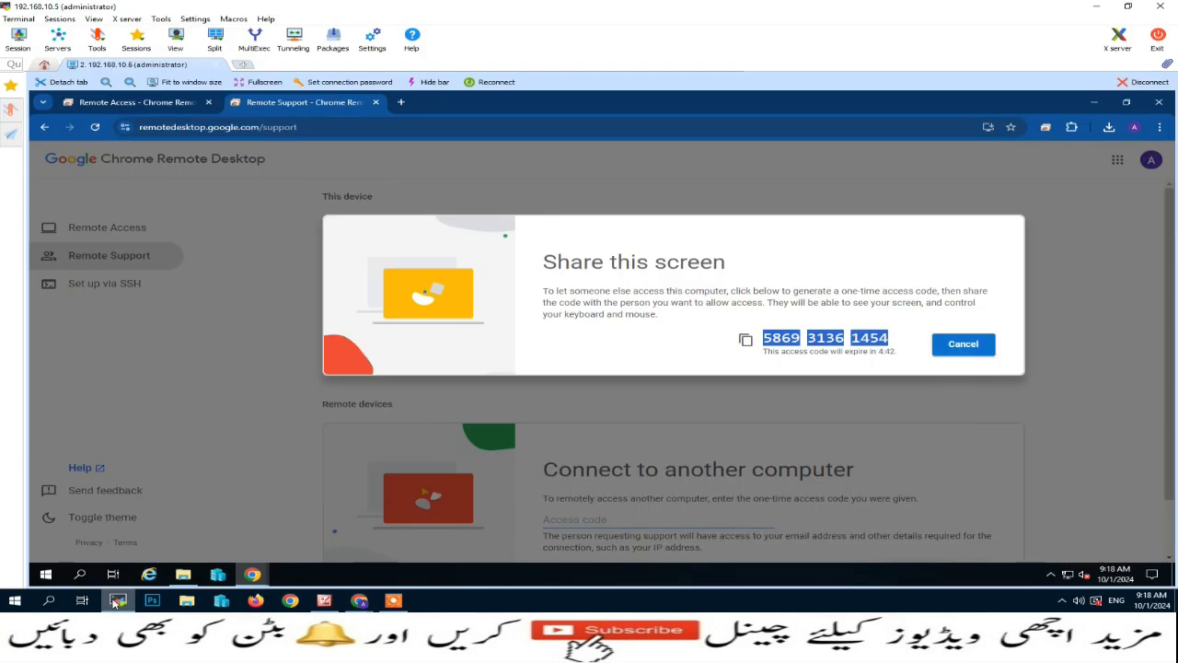
- Approve the server's sharing prompt so the supporting account can see and control the desktop
click(1139, 332)
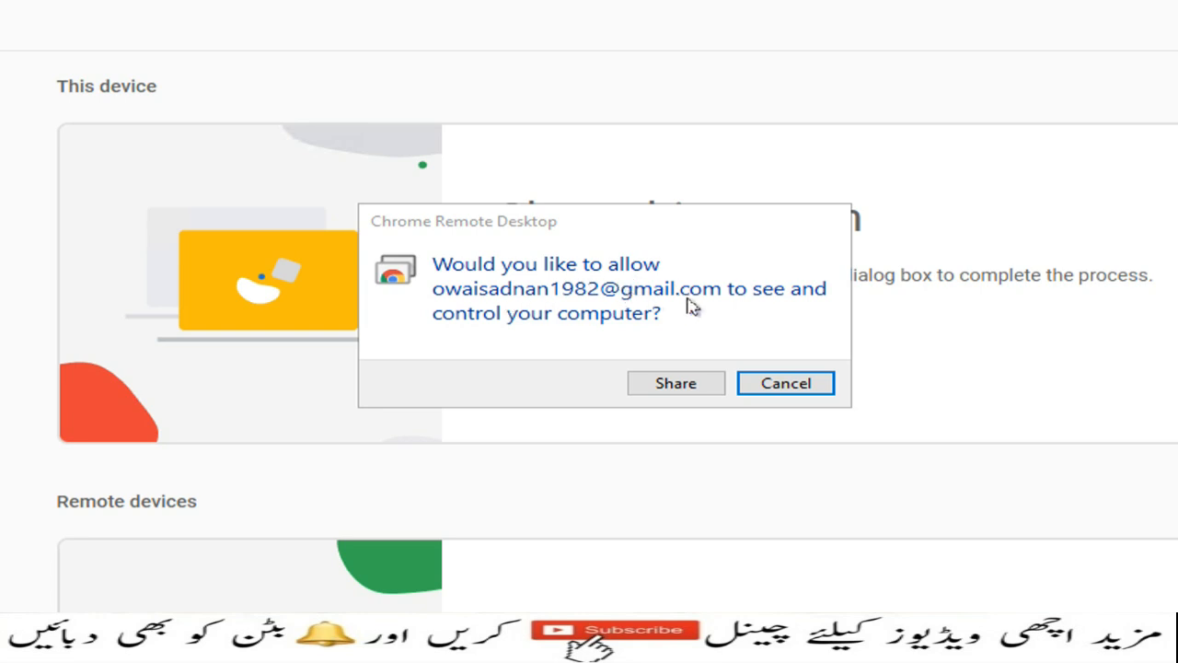
click(667, 385)
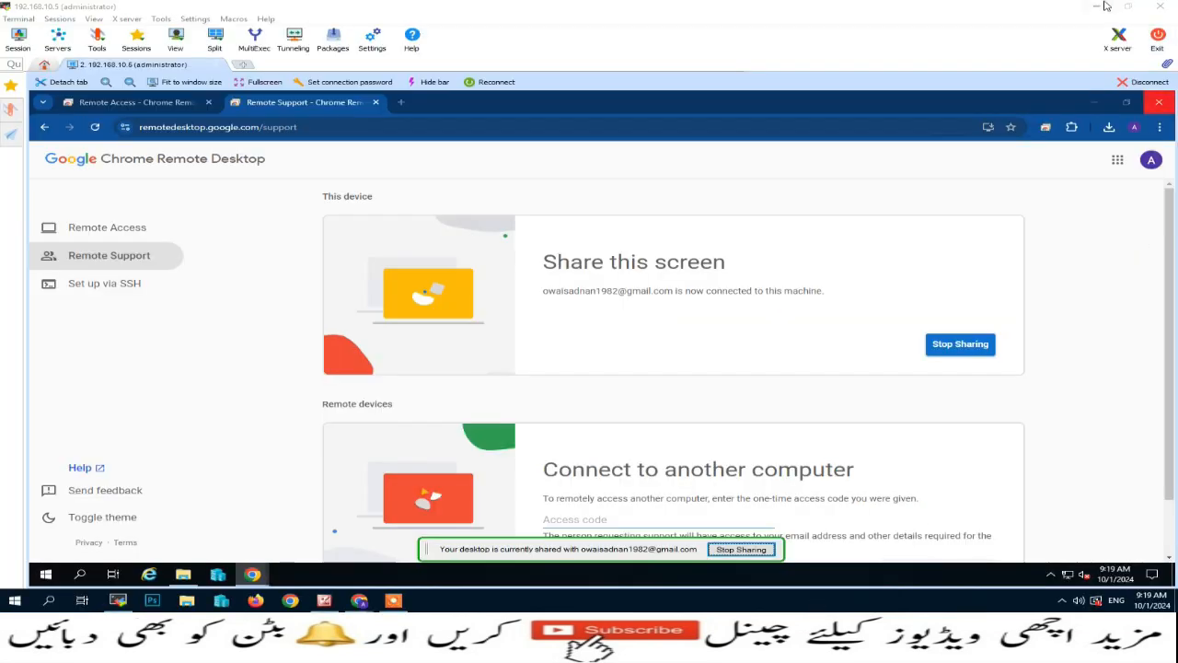
- Allow clipboard access, then minimize the MobaXterm session, remote Chrome and Chrome Web Store windows
click(1101, 6)
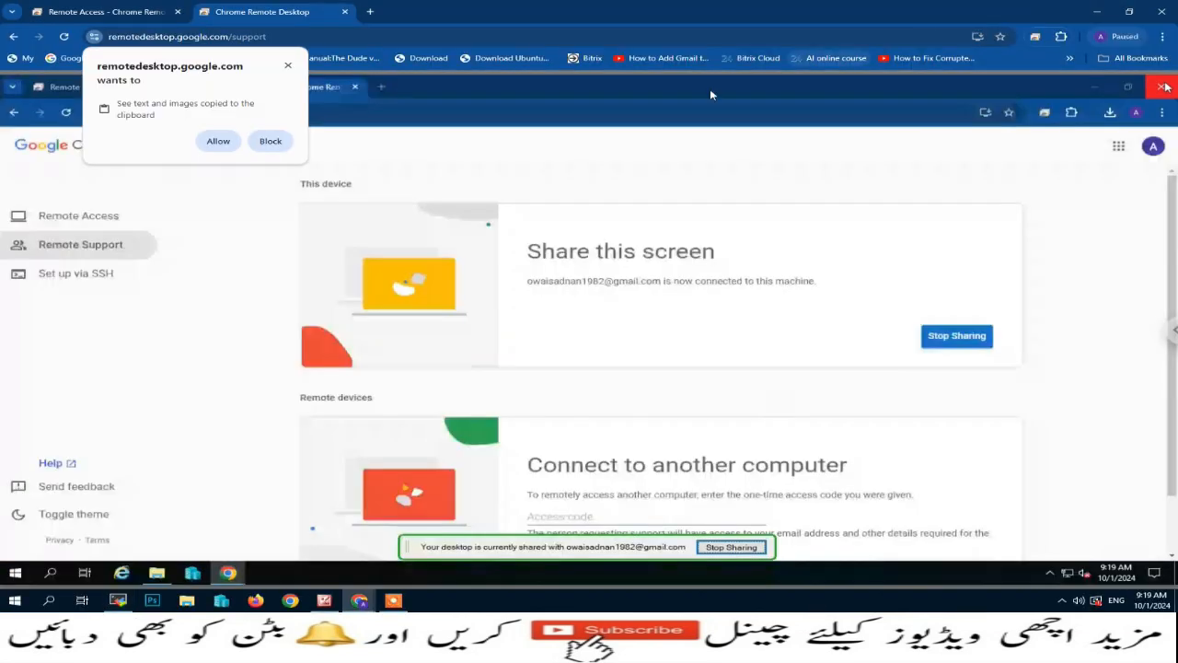
click(227, 143)
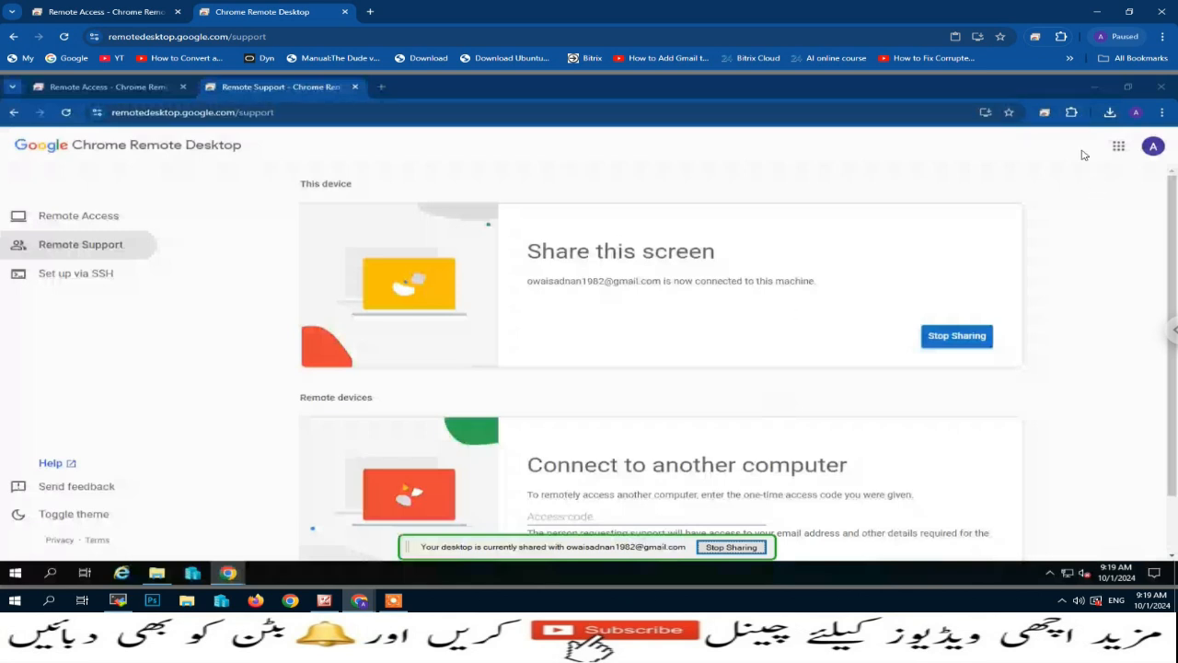
click(1097, 87)
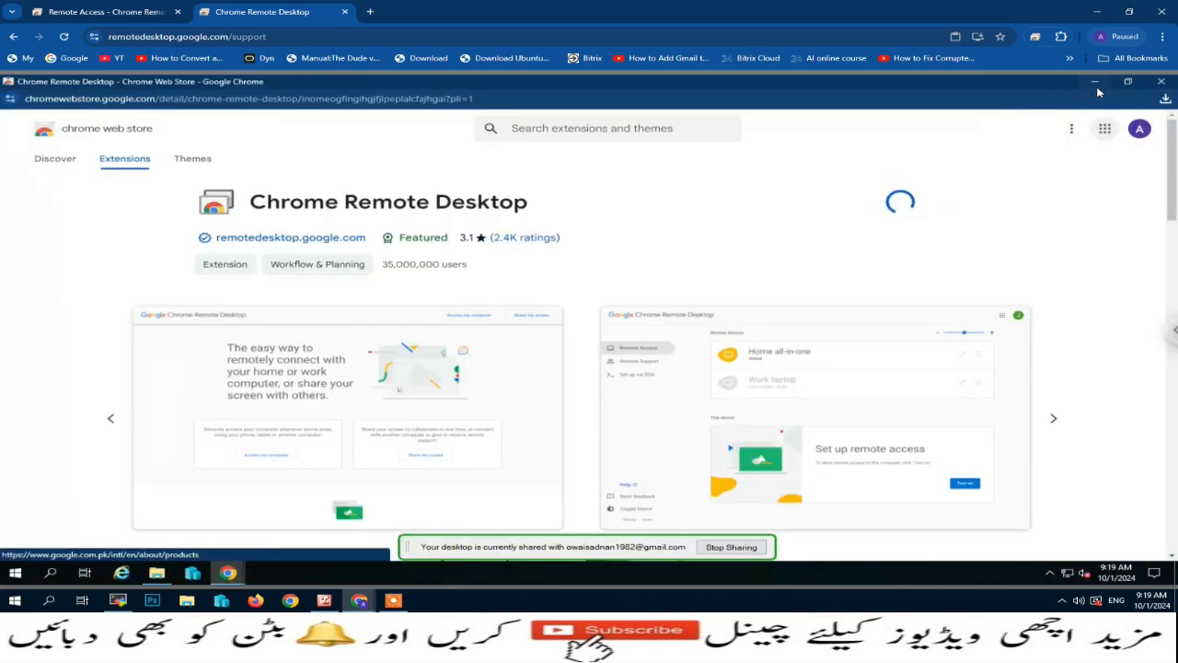
click(1098, 88)
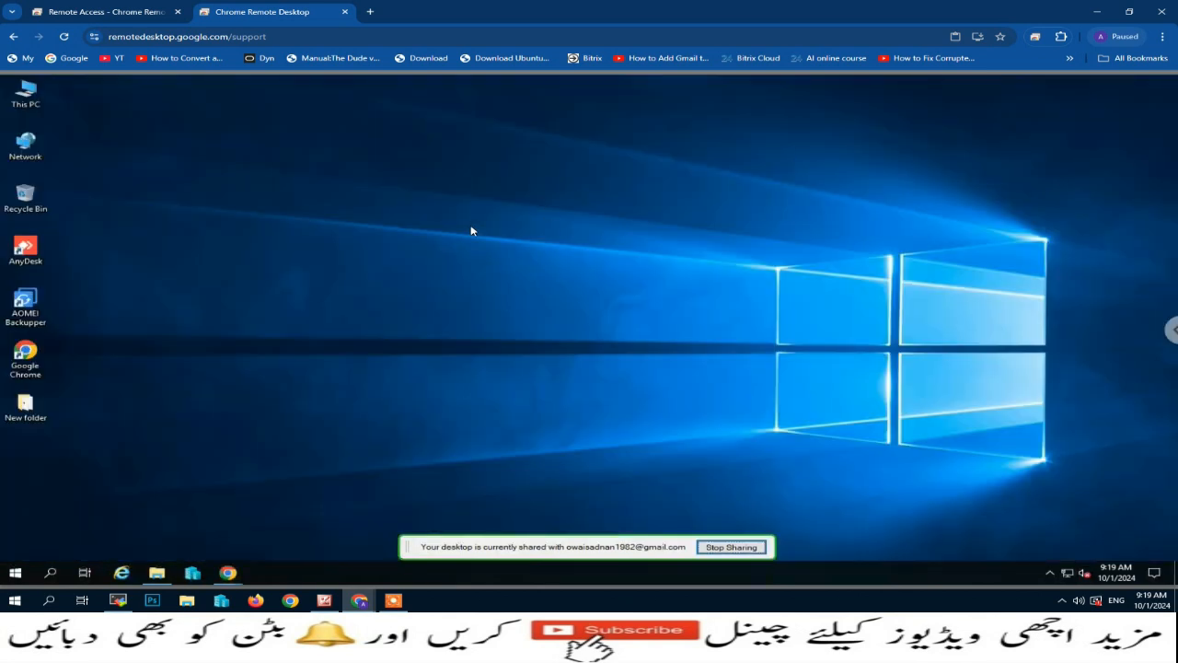
- Check This PC's system properties to confirm Server-2 runs Windows Server 2019
right_click(32, 101)
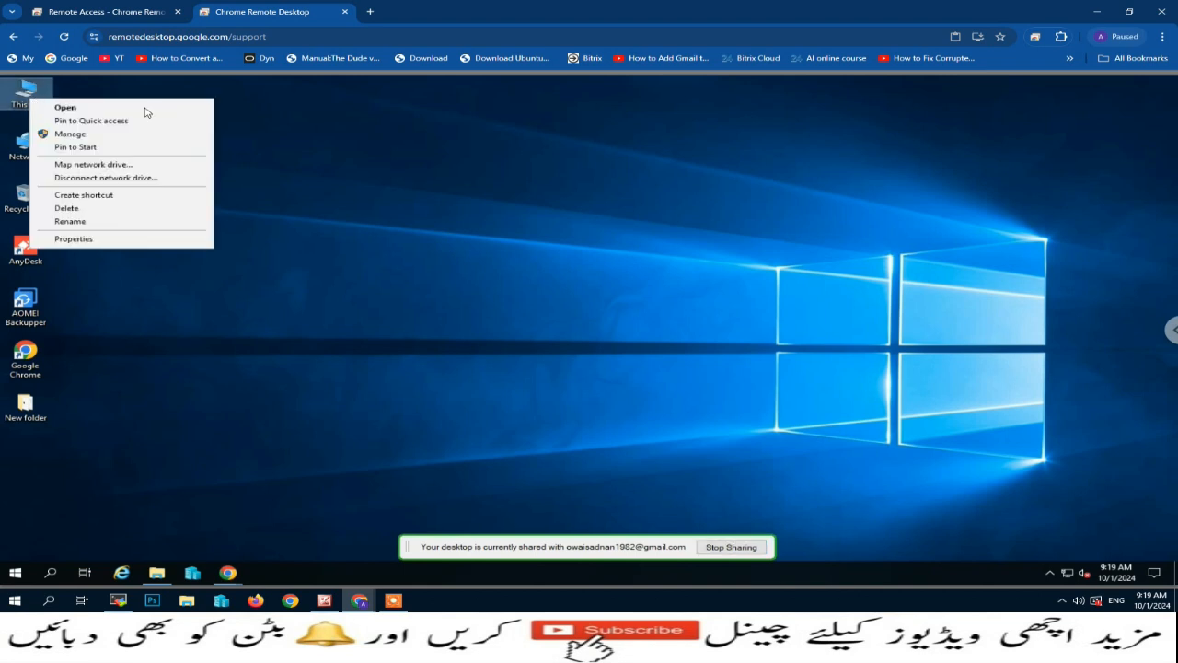
click(140, 239)
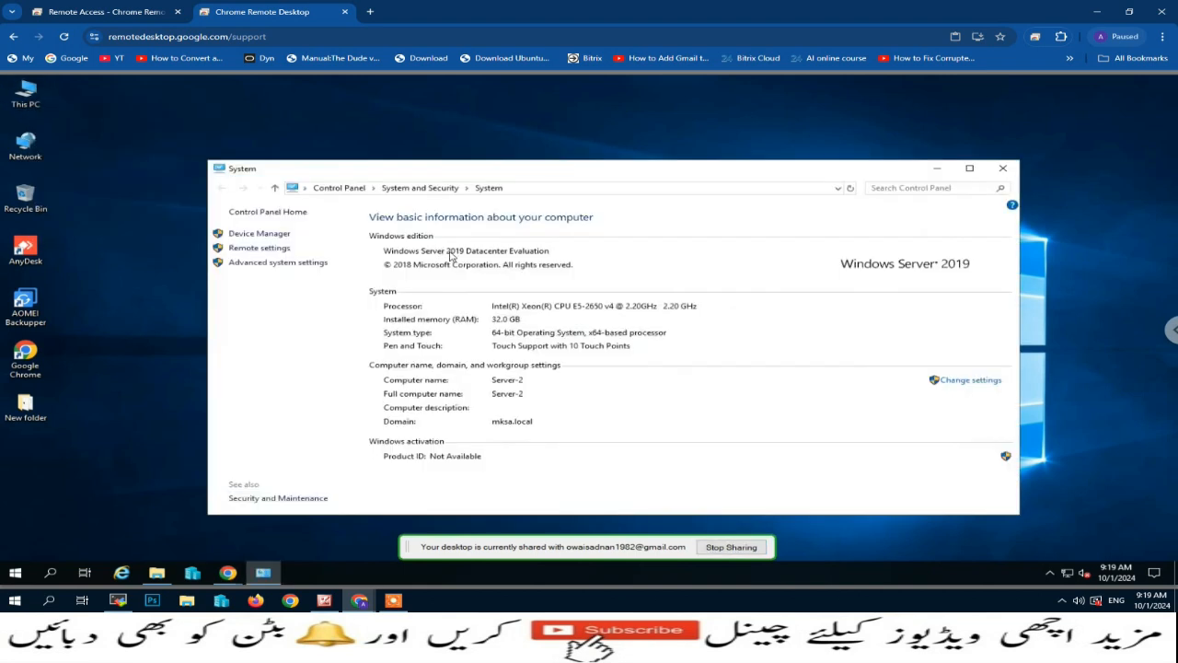
click(1003, 168)
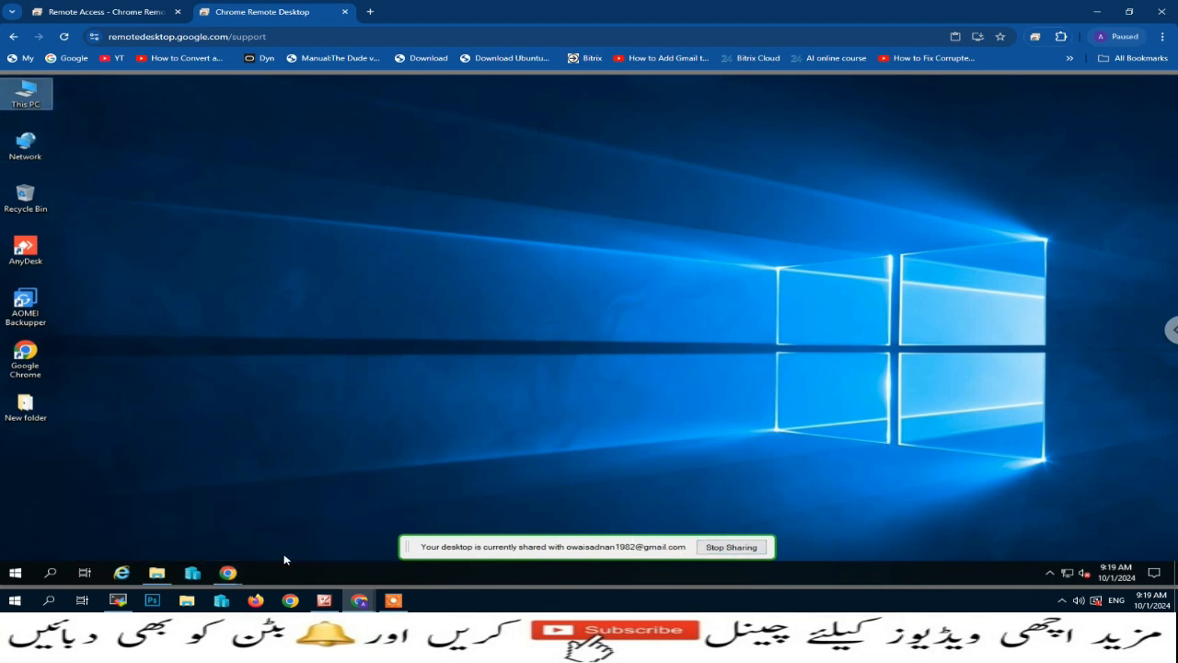
- Bring the server's Chrome Web Store window back from the taskbar and minimize it again
click(230, 572)
click(356, 523)
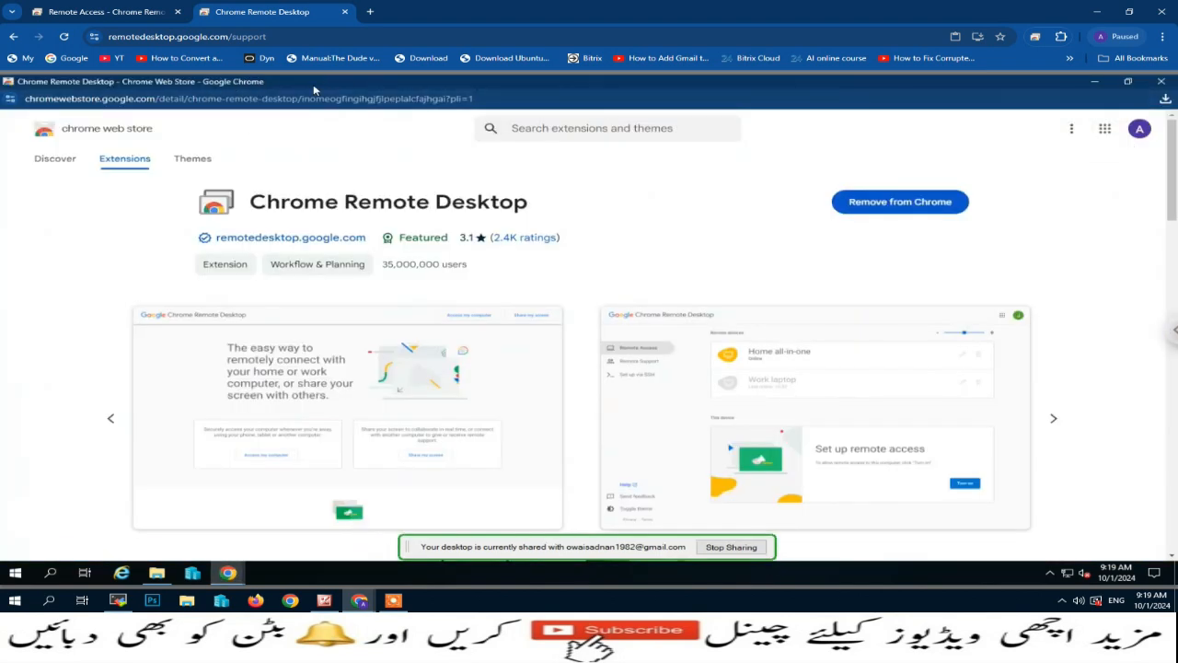
click(1097, 86)
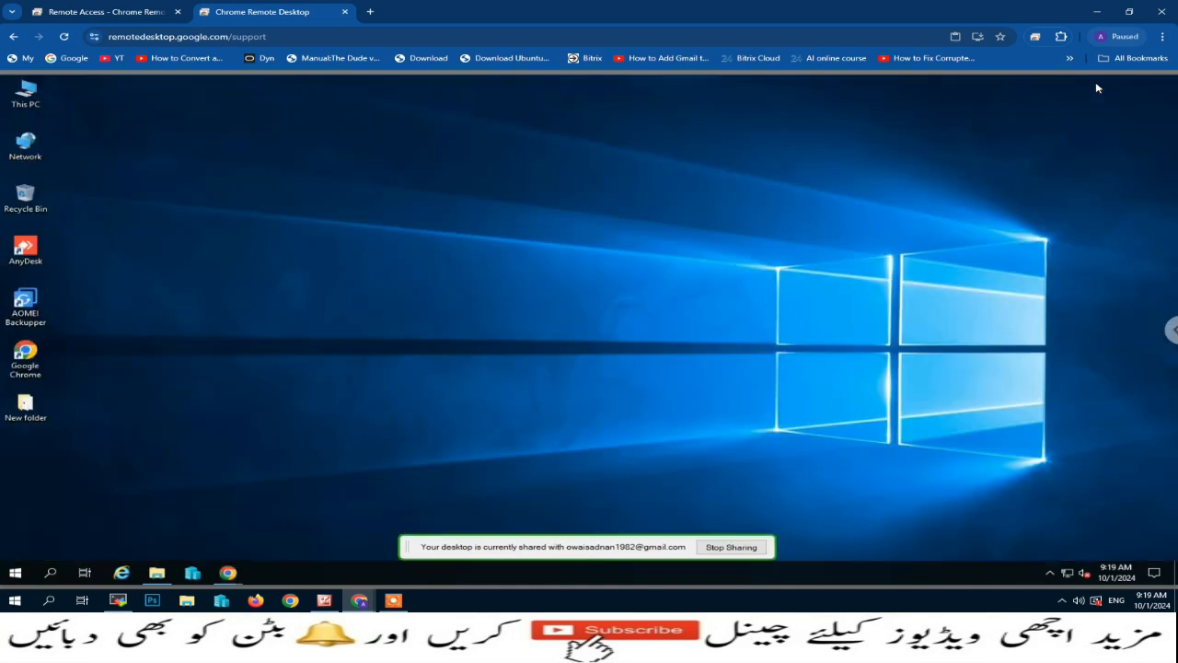